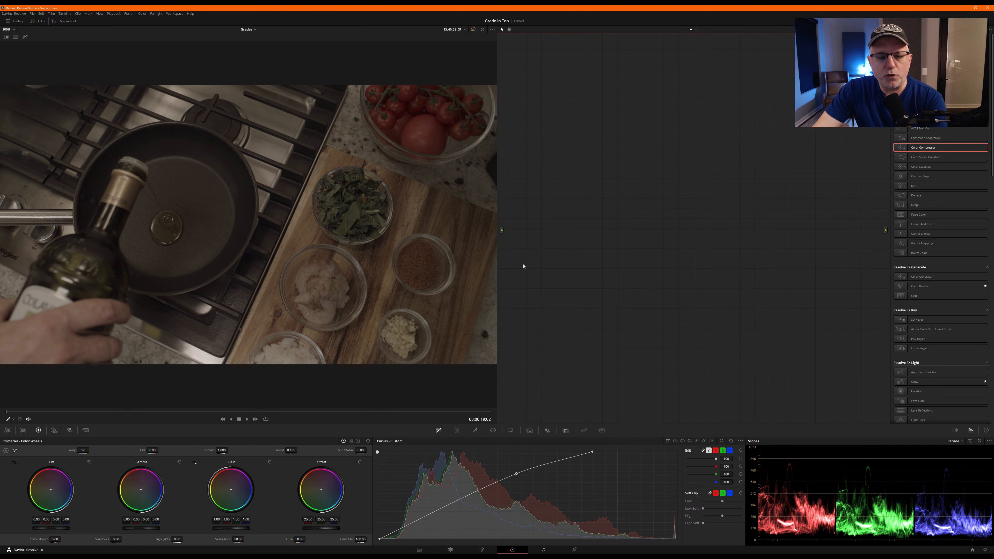
# Save the project and set its color science to DaVinci YRGB Color Managed in the project settings.
pyautogui.hotkey('ctrl', 's')
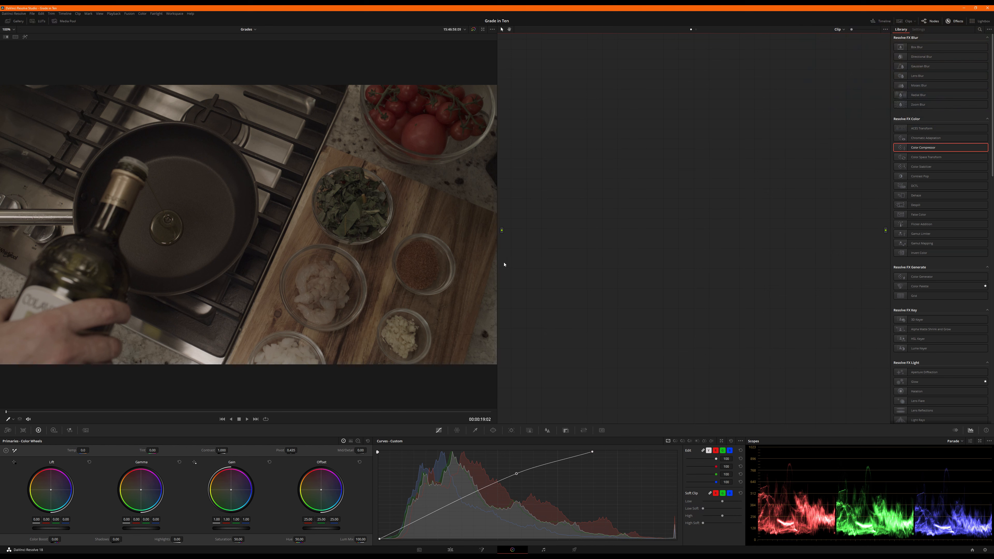
pyautogui.click(985, 550)
pyautogui.click(519, 97)
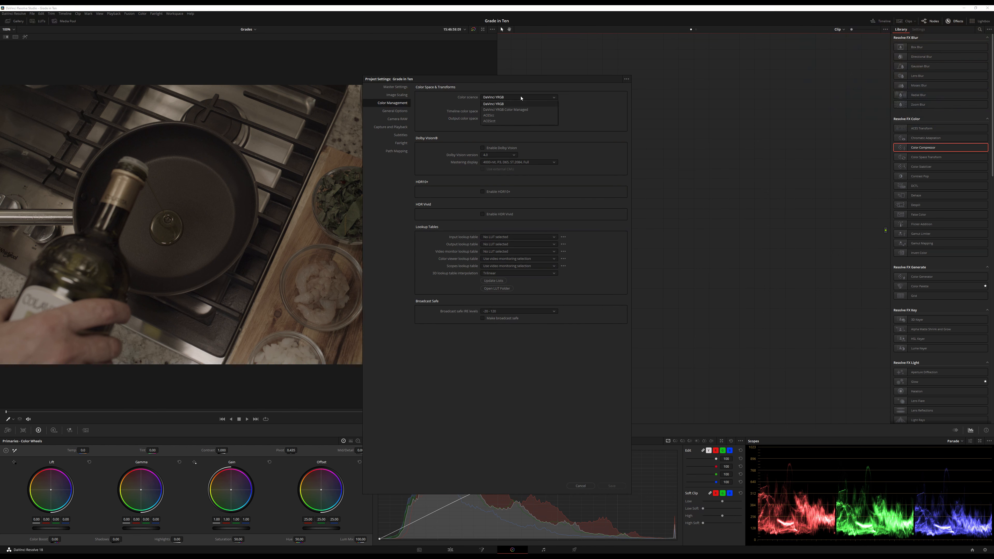
pyautogui.click(517, 110)
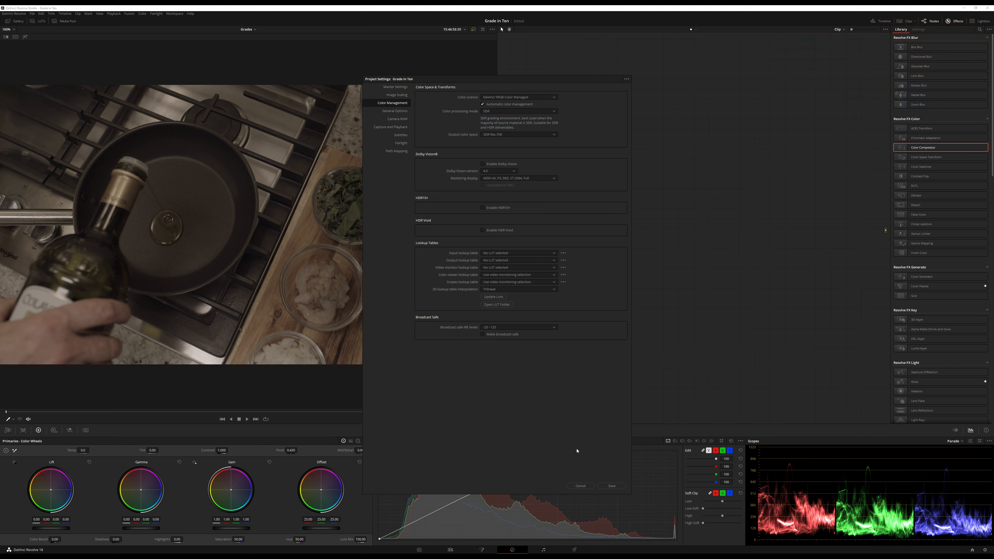
pyautogui.click(606, 485)
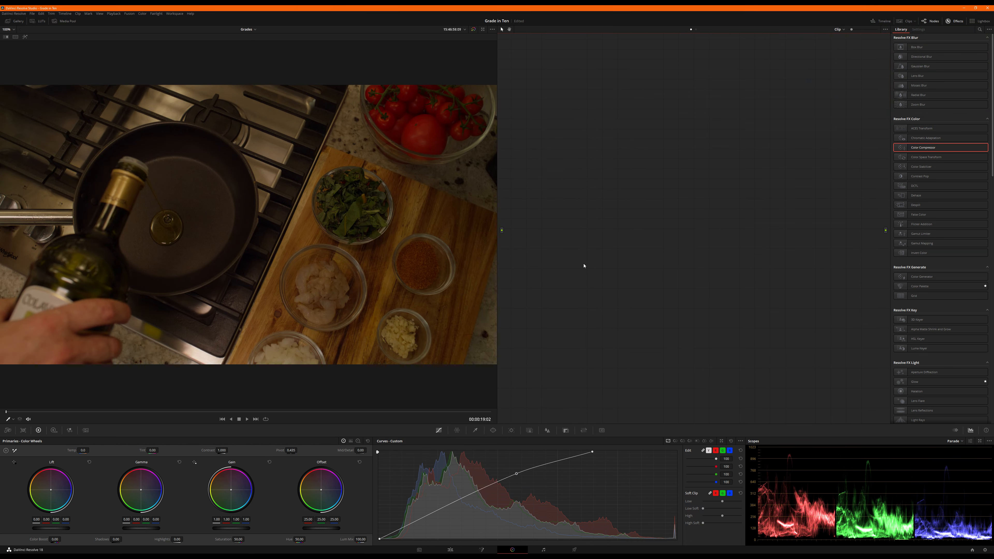
# Add a first serial node near the graph's source input and give it a label for denoising.
pyautogui.hotkey('alt', 's')
pyautogui.moveTo(578, 112); pyautogui.dragTo(538, 163)
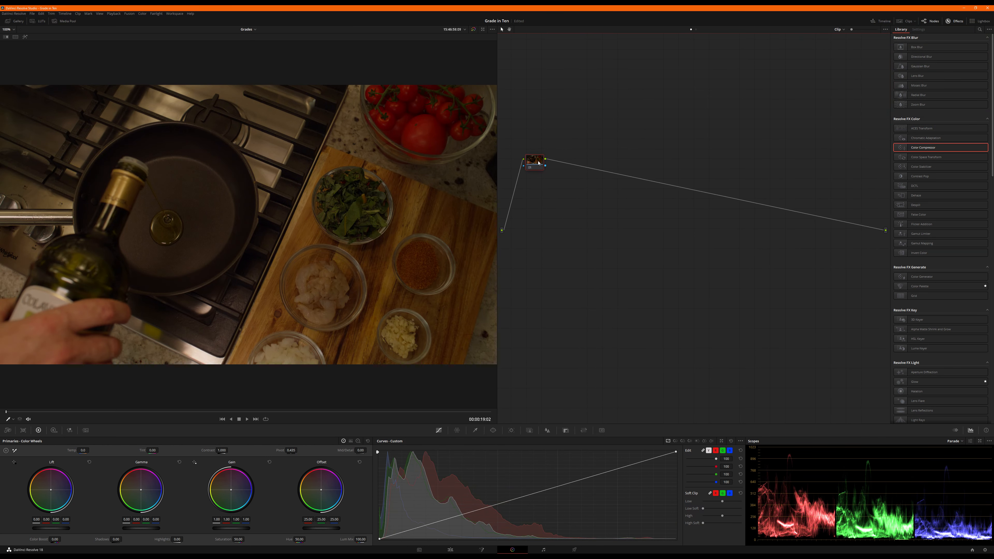
pyautogui.rightClick(538, 163)
pyautogui.click(547, 173)
# Apply noise reduction on the first node: temporal NR with 1 frame and luma/chroma threshold 15, spatial luma/chroma threshold 2.5.
pyautogui.click(86, 430)
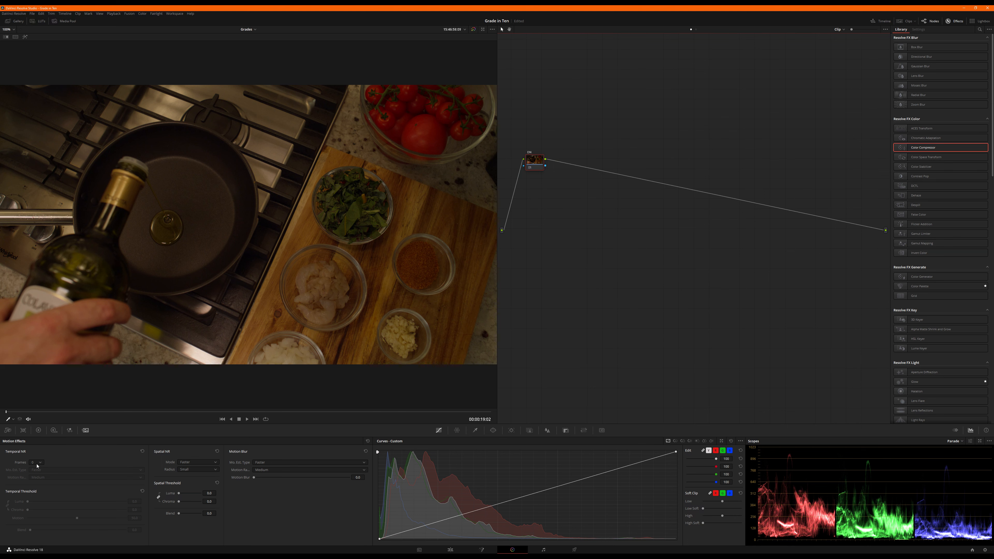
pyautogui.click(36, 465)
pyautogui.click(35, 475)
pyautogui.click(134, 501)
pyautogui.write('15')
pyautogui.press('Return')
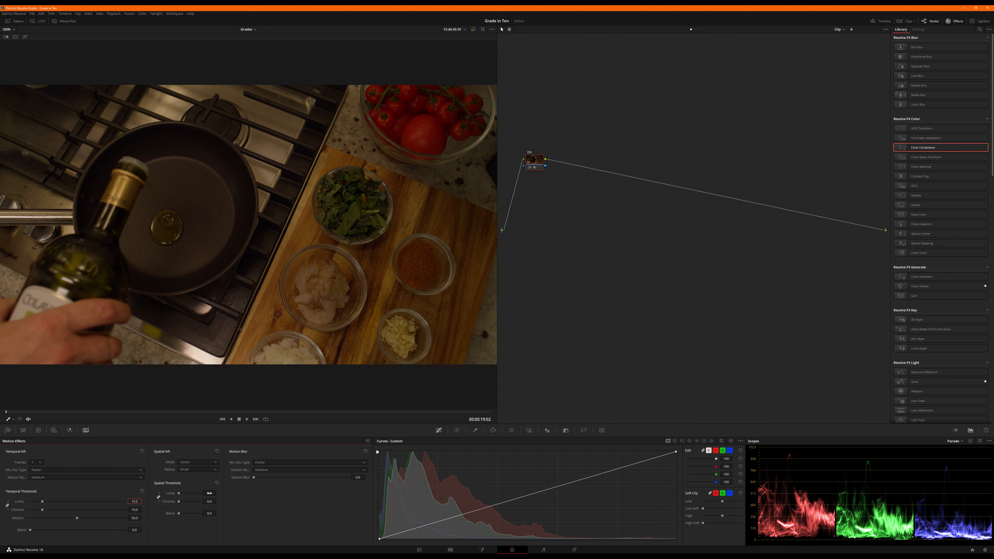
pyautogui.click(209, 493)
pyautogui.write('2.5')
pyautogui.press('Return')
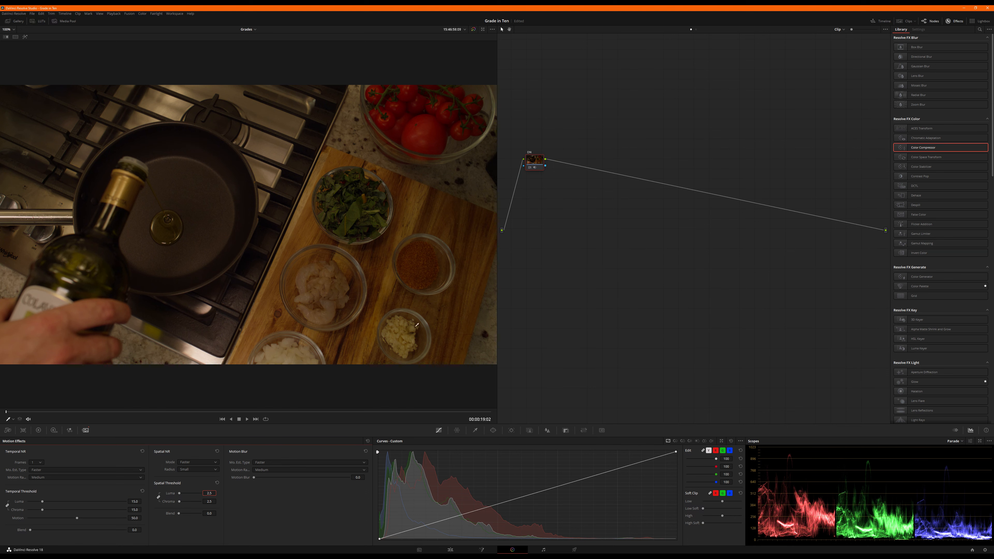
# Add a second serial node for exposure after the noise reduction node and show the primaries color wheels.
pyautogui.moveTo(536, 165); pyautogui.dragTo(558, 205)
pyautogui.hotkey('alt', 's')
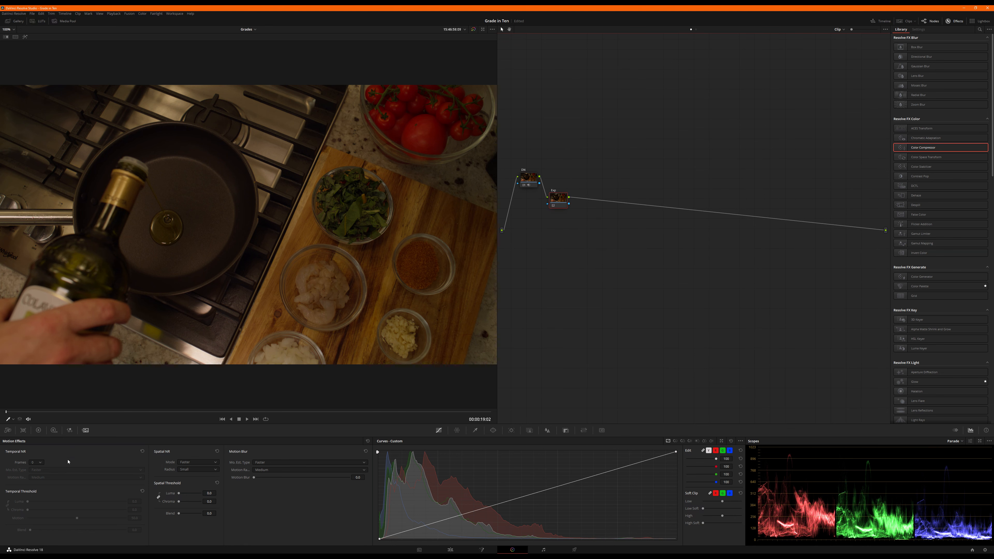
pyautogui.click(39, 430)
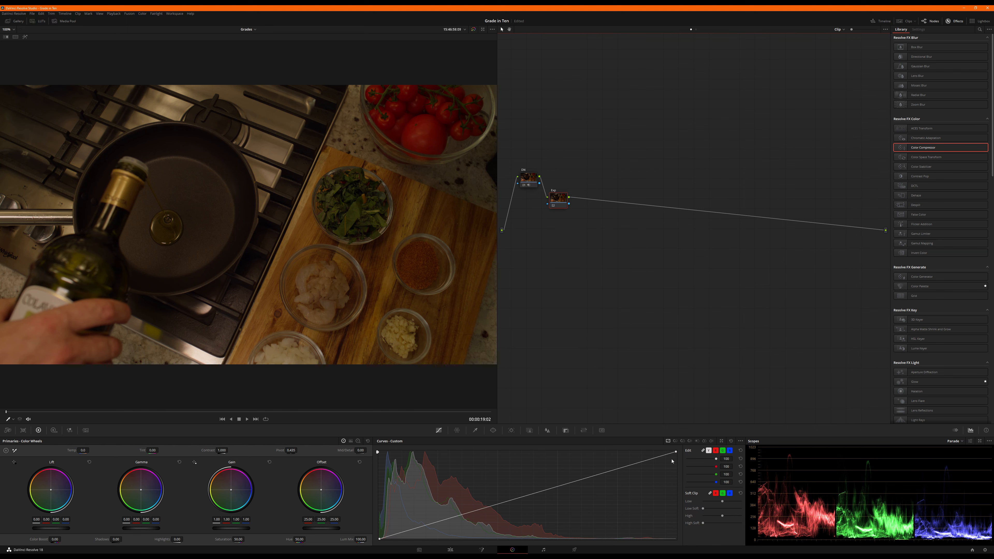
# Brighten the shot with the custom curve by pulling the white point inward, raising the midtones and anchoring the shadows.
pyautogui.moveTo(674, 453); pyautogui.dragTo(612, 452)
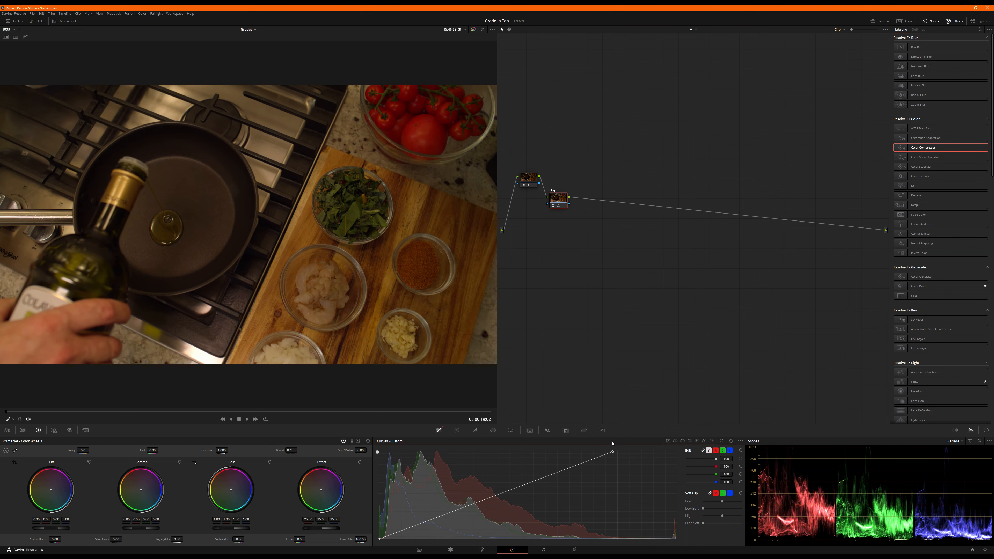
pyautogui.moveTo(537, 480); pyautogui.dragTo(527, 468)
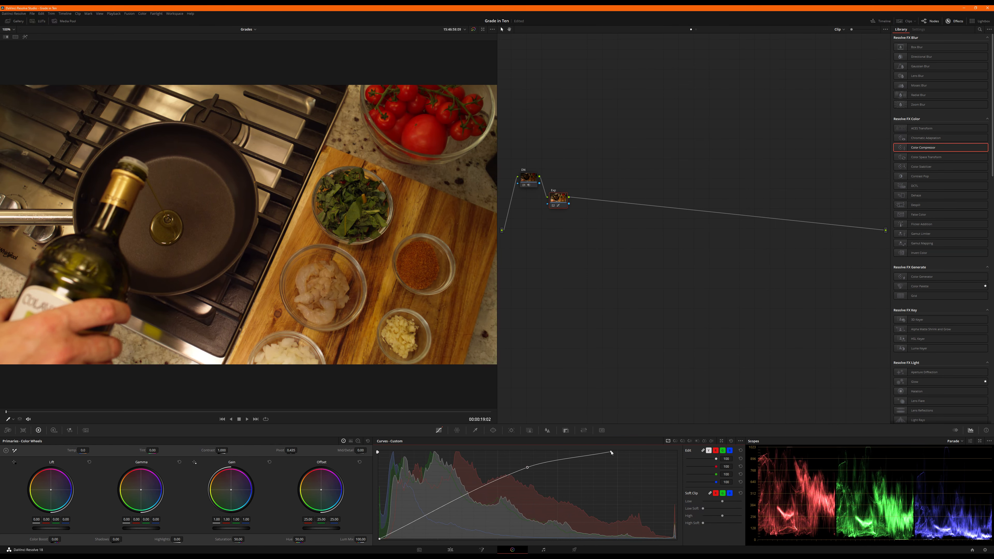
pyautogui.moveTo(611, 453); pyautogui.dragTo(608, 452)
pyautogui.moveTo(387, 537); pyautogui.dragTo(387, 536)
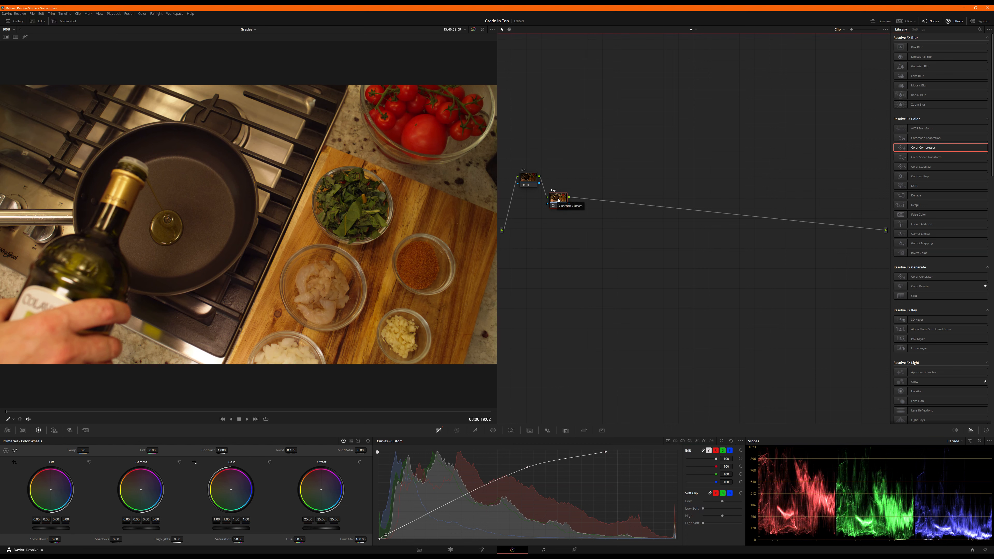
# Add a serial node labelled WB and white-balance the shot by sampling the white food in the bowl at the frame's lower edge.
pyautogui.moveTo(558, 200); pyautogui.dragTo(592, 210)
pyautogui.hotkey('alt', 's')
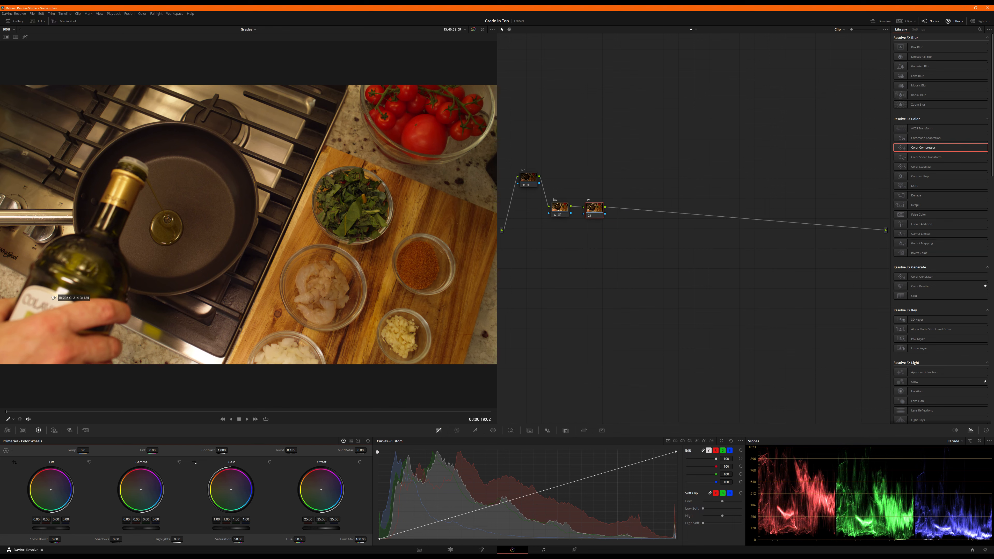
pyautogui.click(54, 297)
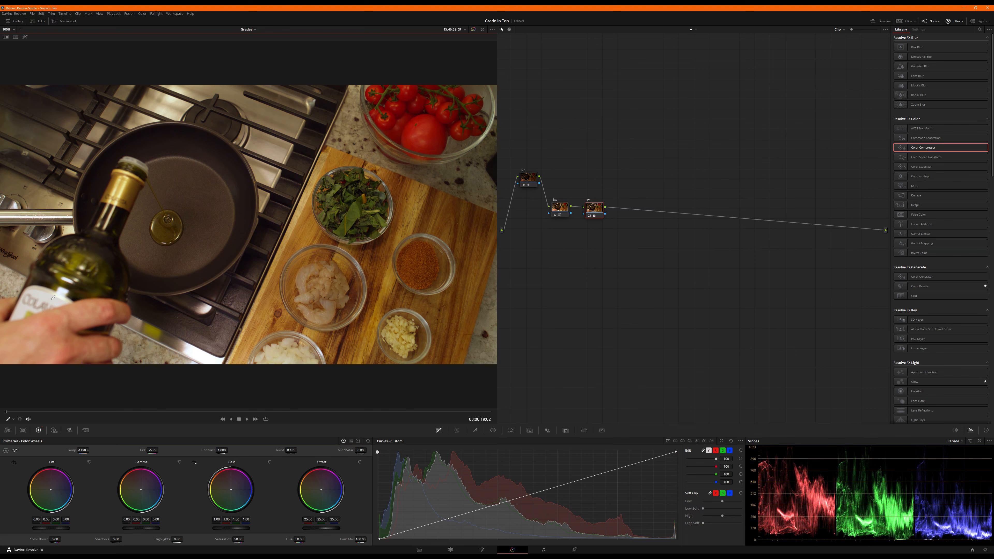
pyautogui.hotkey('ctrl', 'z')
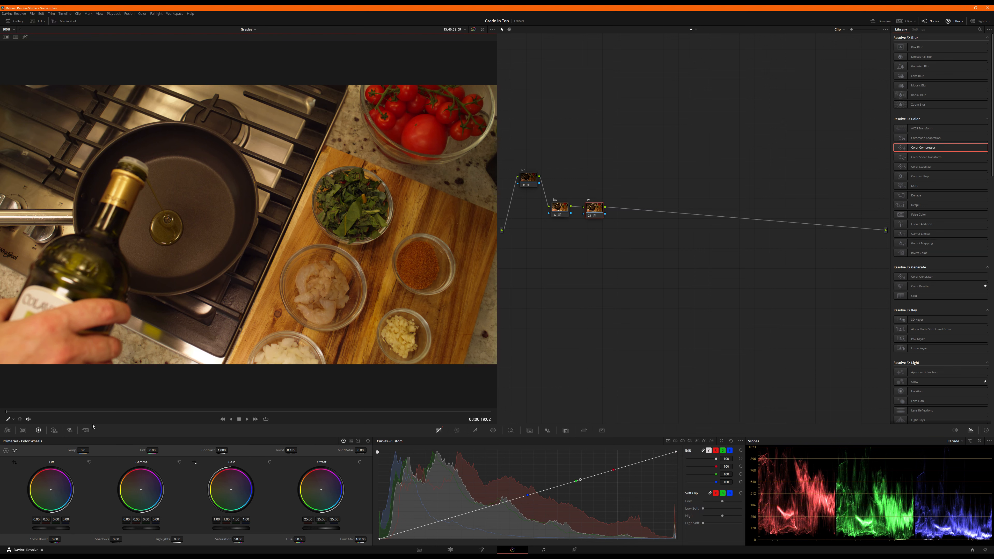
pyautogui.click(101, 431)
pyautogui.click(288, 339)
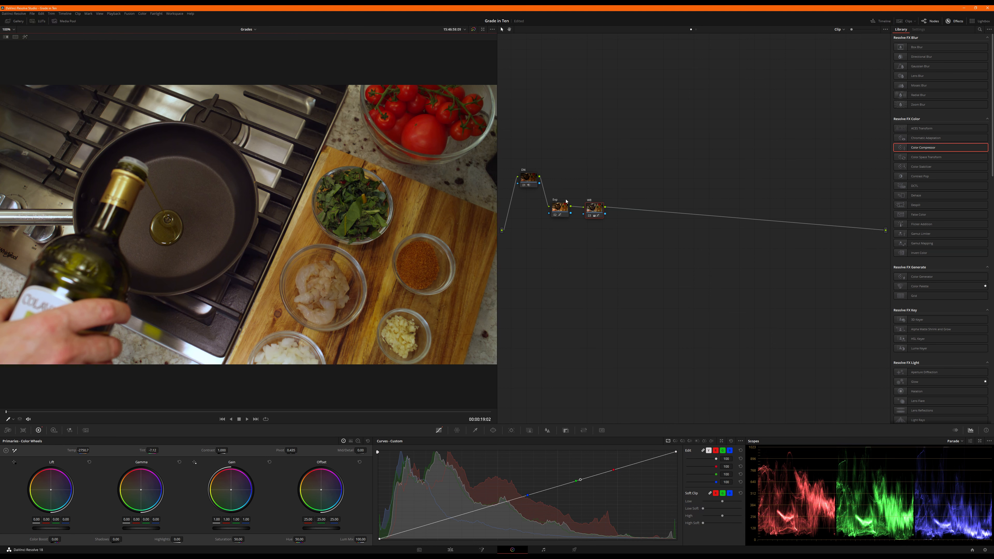
# Add a serial node after the WB node with its offset shifted slightly toward blue, and toggle it to compare.
pyautogui.moveTo(601, 210); pyautogui.dragTo(599, 210)
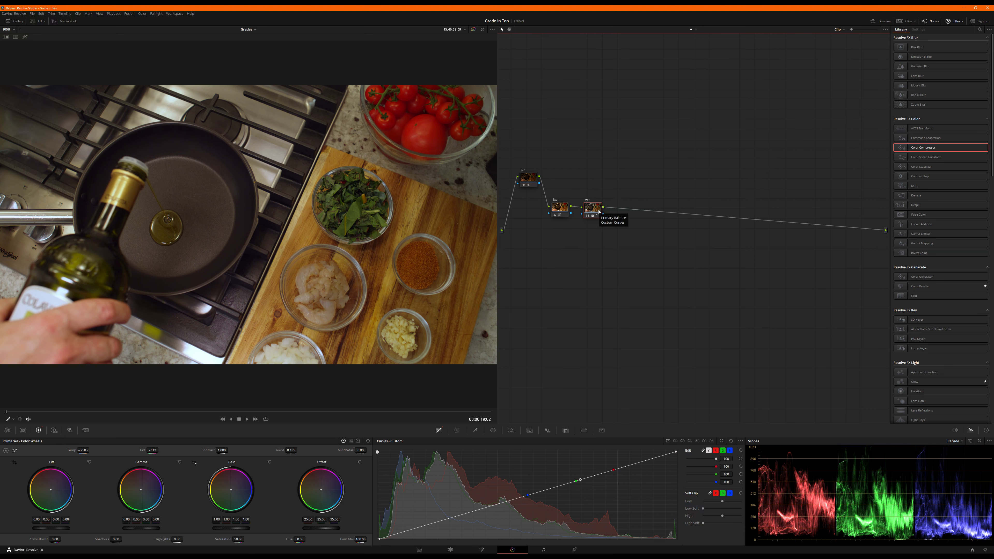
pyautogui.hotkey('alt', 's')
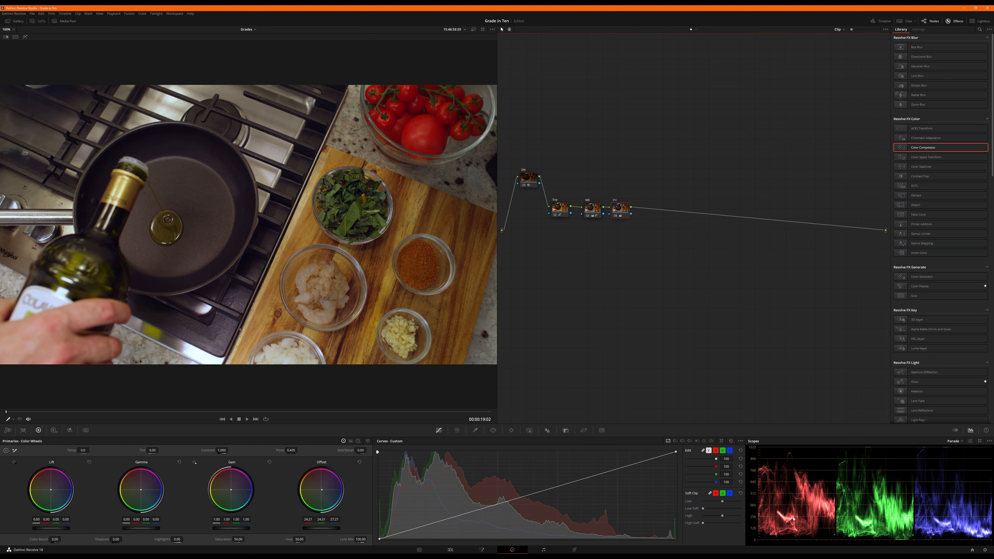
pyautogui.hotkey('ctrl', 'd')
pyautogui.hotkey('ctrl', 'd')
# Add and label a fifth serial node at the end of the chain, placing it slightly lower than the previous nodes.
pyautogui.hotkey('alt', 's')
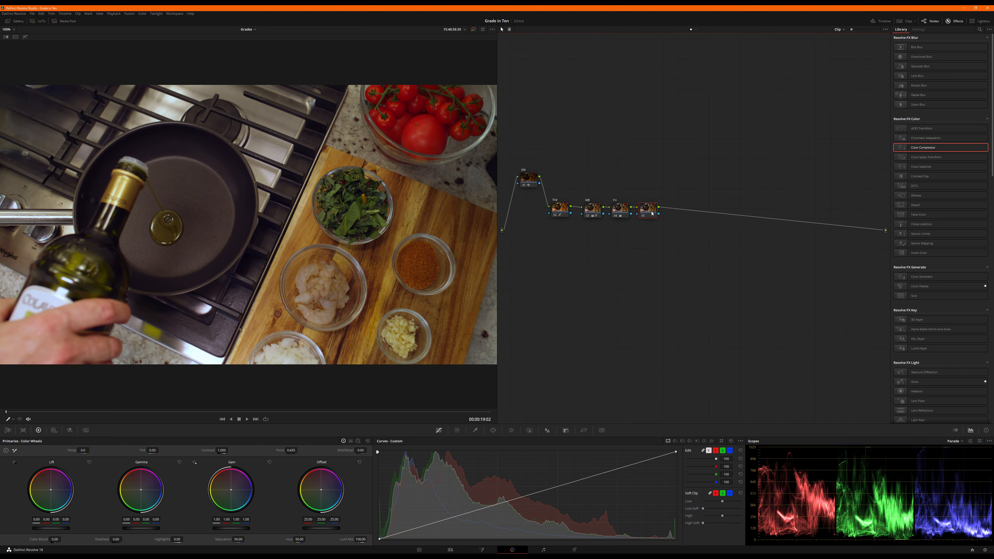
pyautogui.rightClick(652, 213)
pyautogui.click(662, 216)
pyautogui.moveTo(648, 213); pyautogui.dragTo(647, 227)
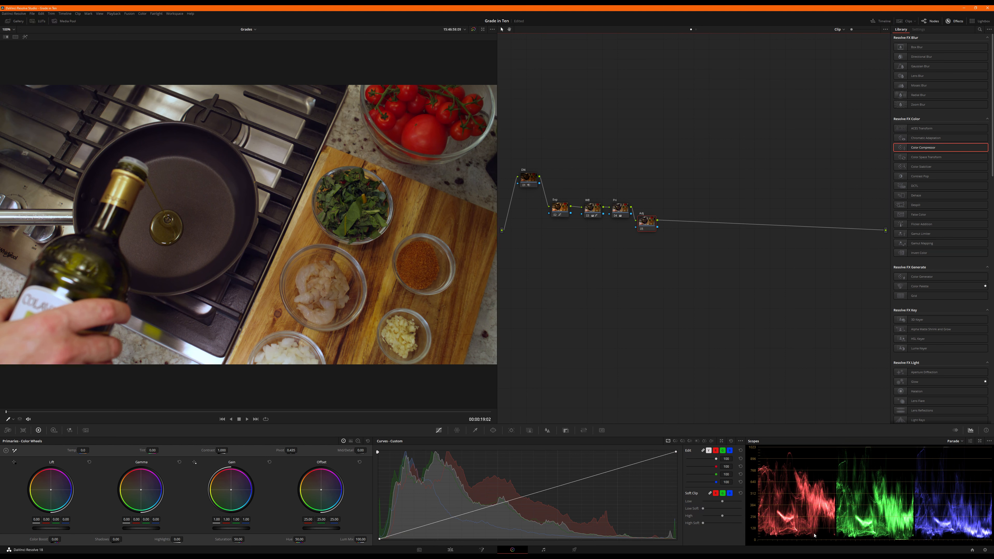
# Balance the shadows on the fifth node by moving the black points of the red and blue curves slightly inward.
pyautogui.click(716, 450)
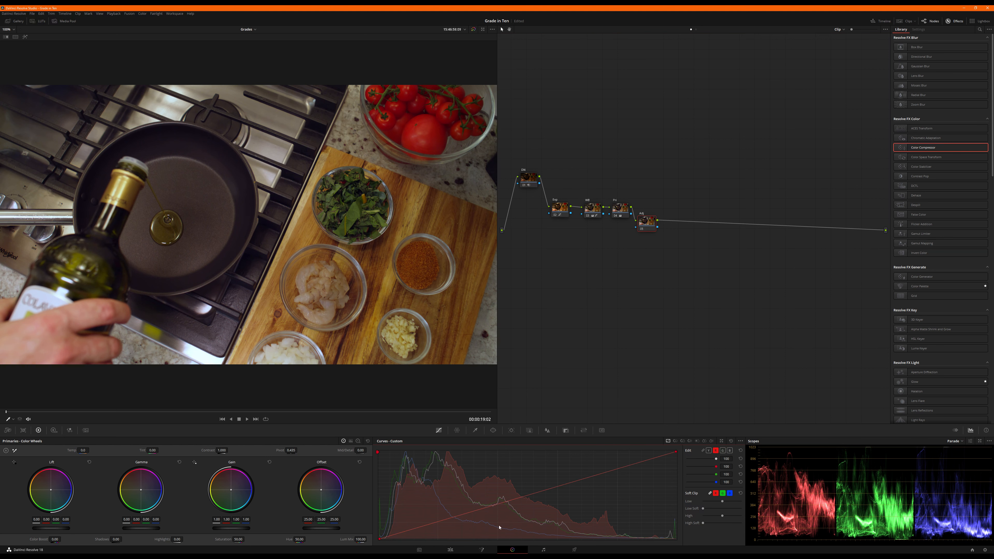
pyautogui.click(379, 540)
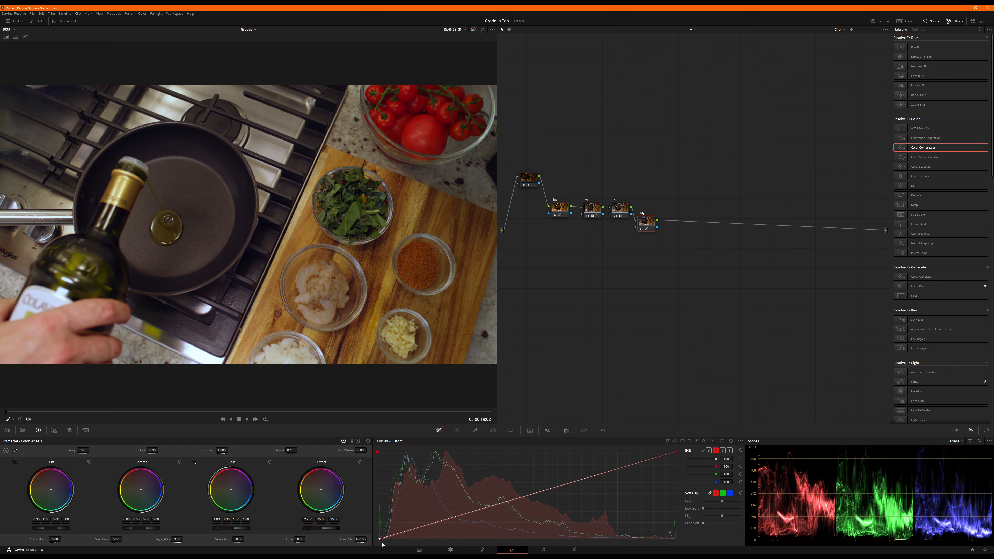
pyautogui.moveTo(385, 544); pyautogui.dragTo(387, 545)
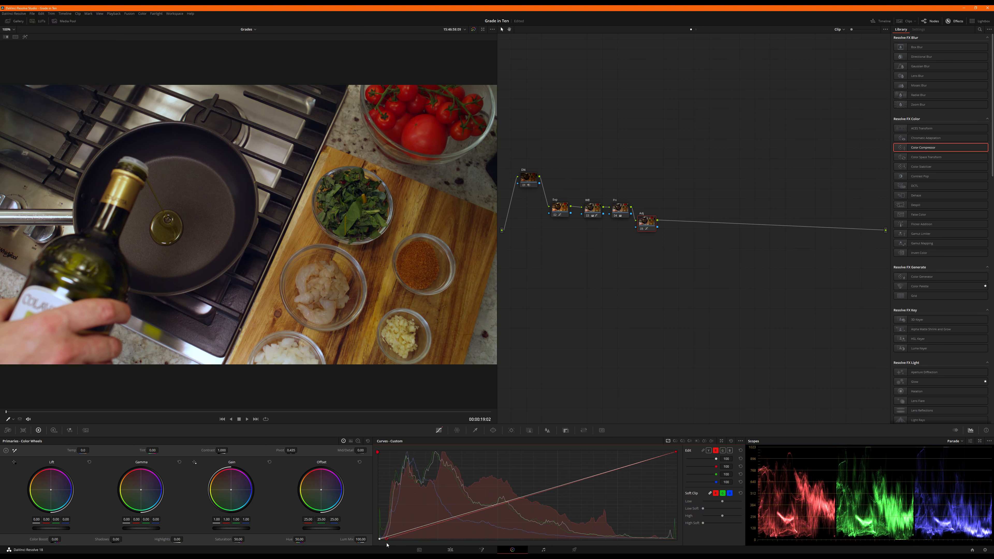
pyautogui.click(730, 450)
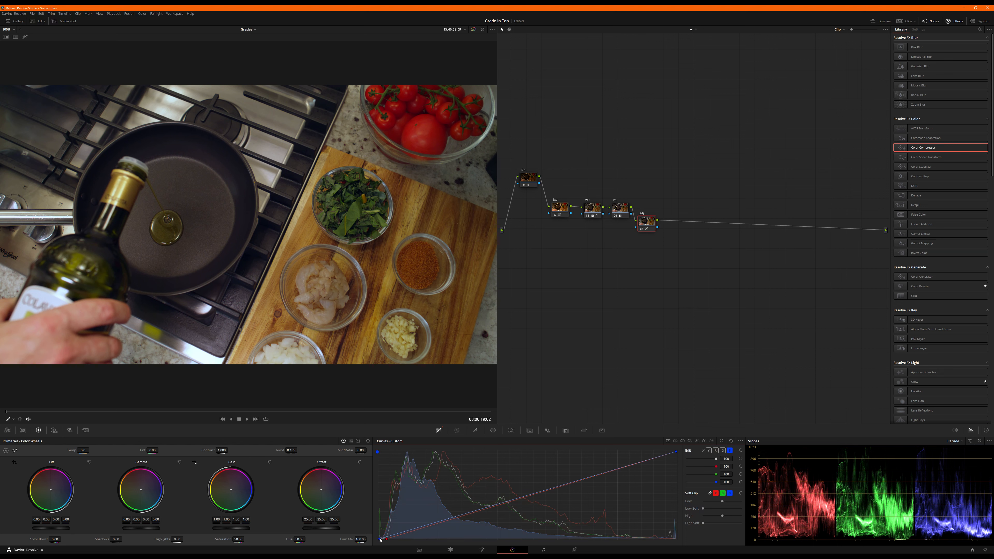
pyautogui.moveTo(380, 541); pyautogui.dragTo(383, 541)
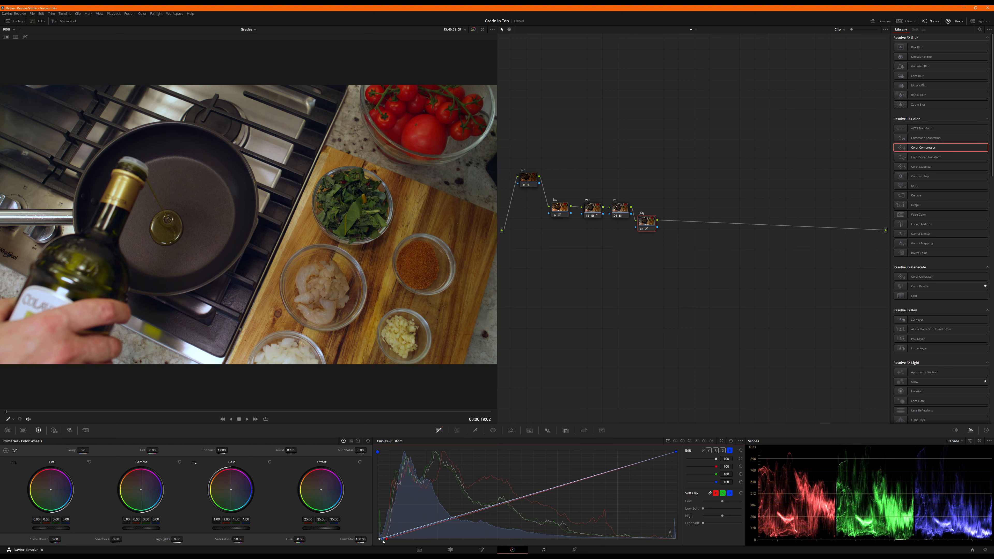
pyautogui.moveTo(383, 541); pyautogui.dragTo(384, 541)
# Add a sixth serial node after the shadow balance node and label it.
pyautogui.hotkey('alt', 's')
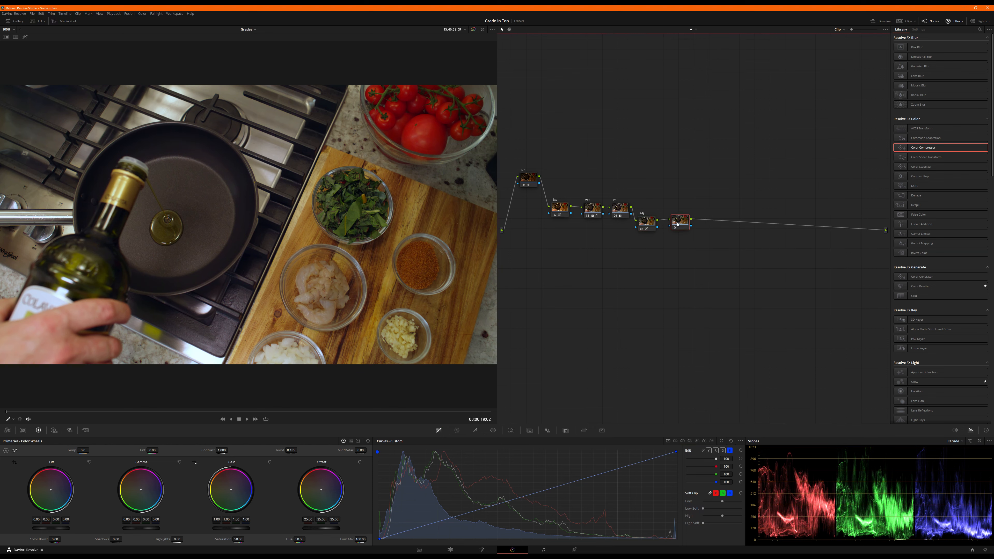
pyautogui.rightClick(678, 224)
pyautogui.click(684, 234)
# Key the frying pan's dark surface with a 3D qualifier stroke and turn on the highlight view of the selection.
pyautogui.click(474, 430)
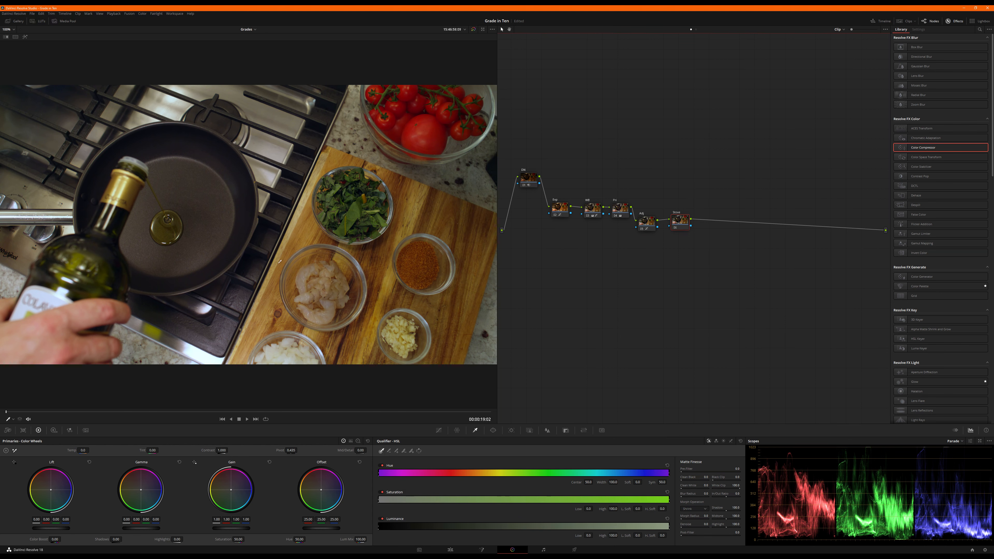
pyautogui.click(731, 441)
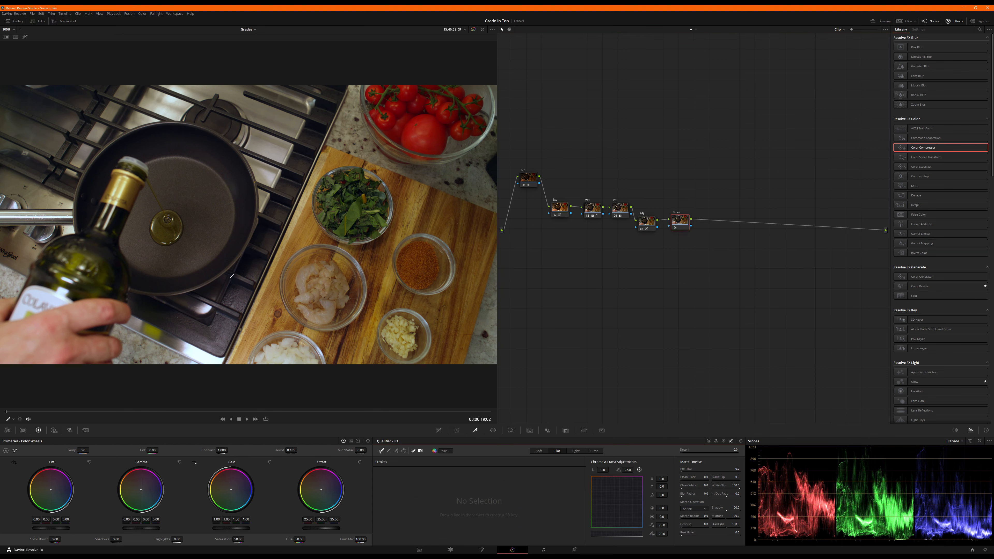
pyautogui.moveTo(228, 173)
pyautogui.mouseDown()
pyautogui.moveTo(241, 195)
pyautogui.moveTo(210, 225)
pyautogui.moveTo(202, 249)
pyautogui.moveTo(239, 244)
pyautogui.mouseUp()
pyautogui.hotkey('shift', 'h')
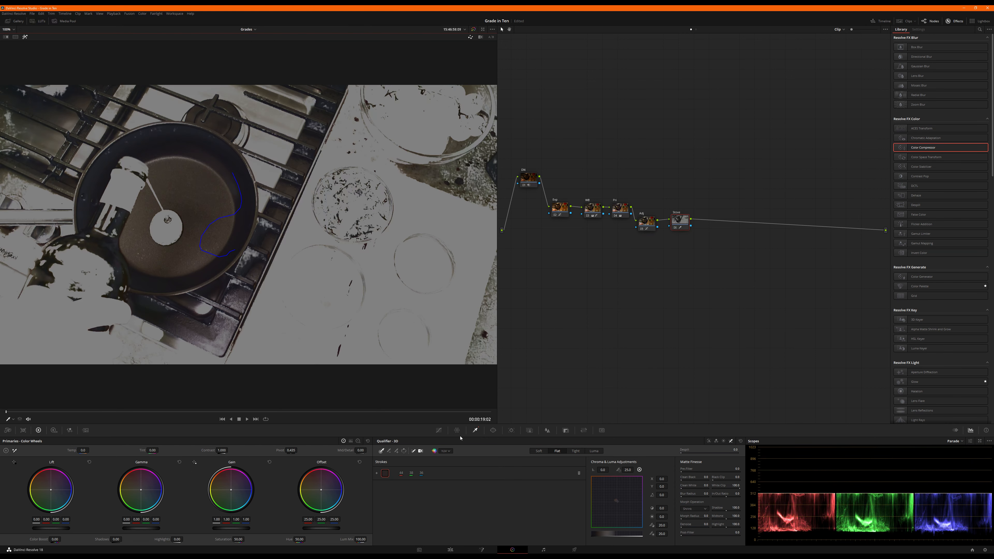
# Refine the pan key's matte with the Clean Black, Clean White and Pre-Filter controls, and turn off the highlight view.
pyautogui.moveTo(689, 479); pyautogui.dragTo(689, 480)
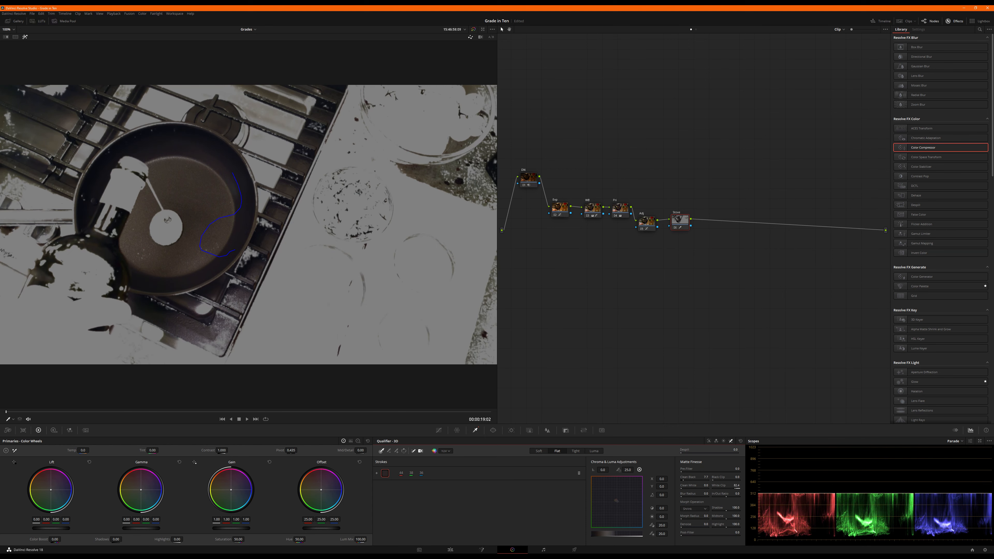
pyautogui.moveTo(682, 489); pyautogui.dragTo(688, 488)
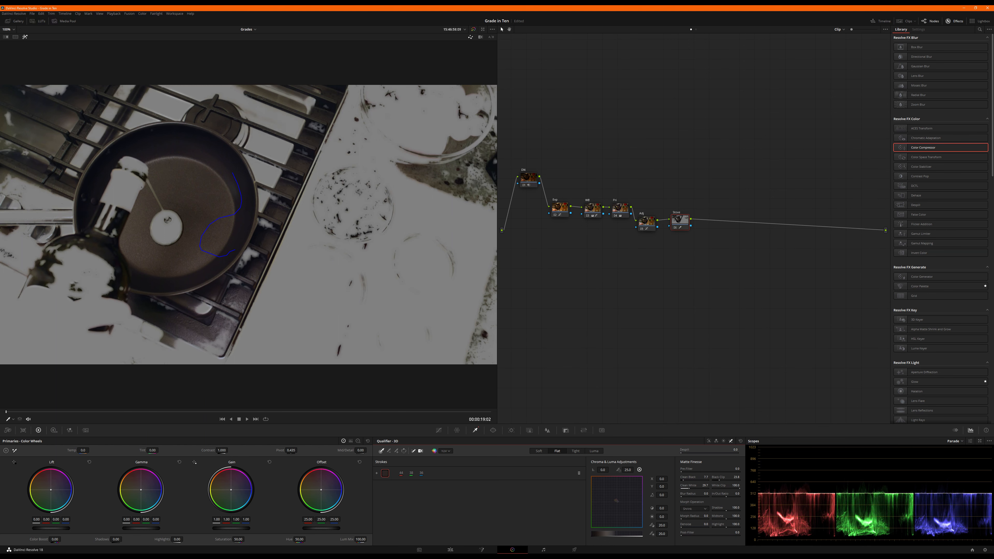
pyautogui.moveTo(686, 480); pyautogui.dragTo(686, 472)
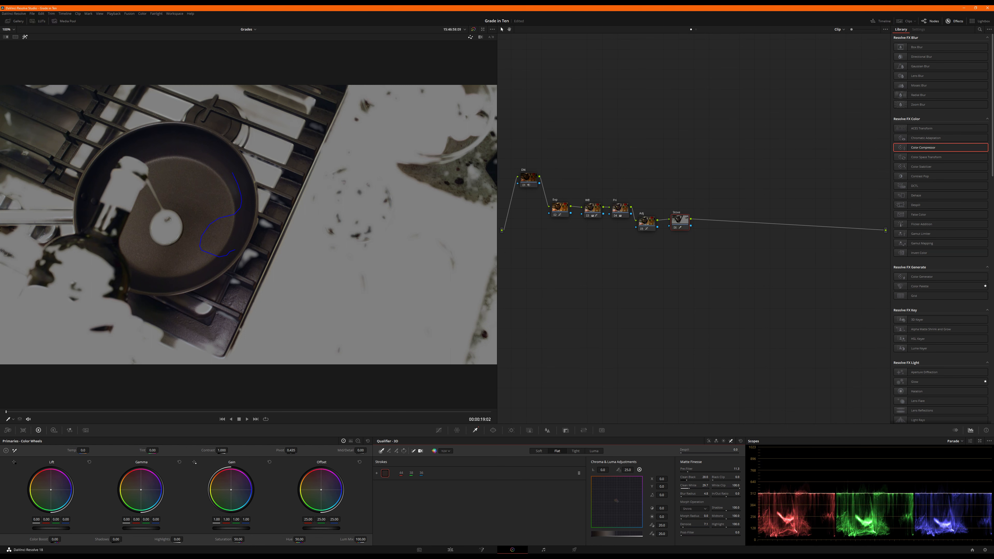
pyautogui.moveTo(679, 220); pyautogui.dragTo(678, 226)
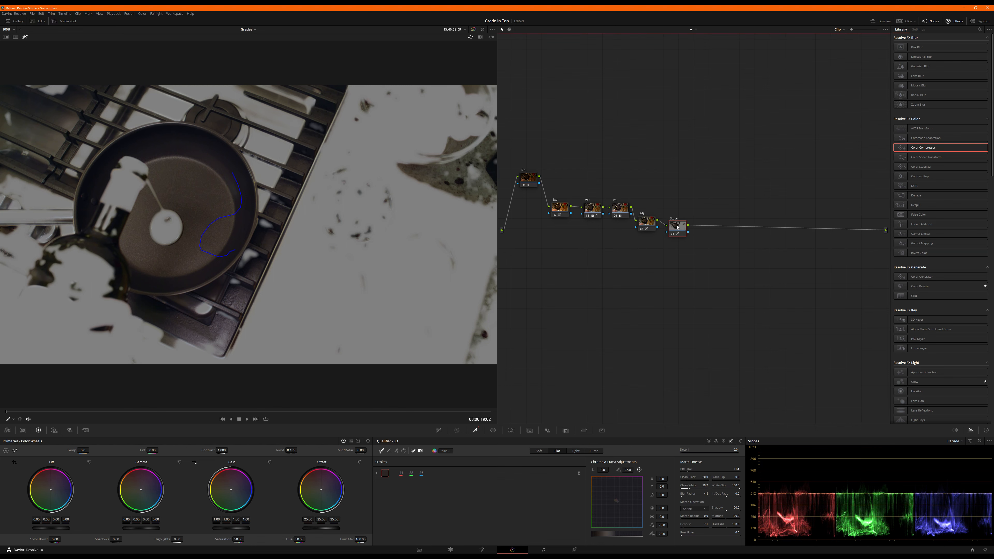
pyautogui.hotkey('shift', 'h')
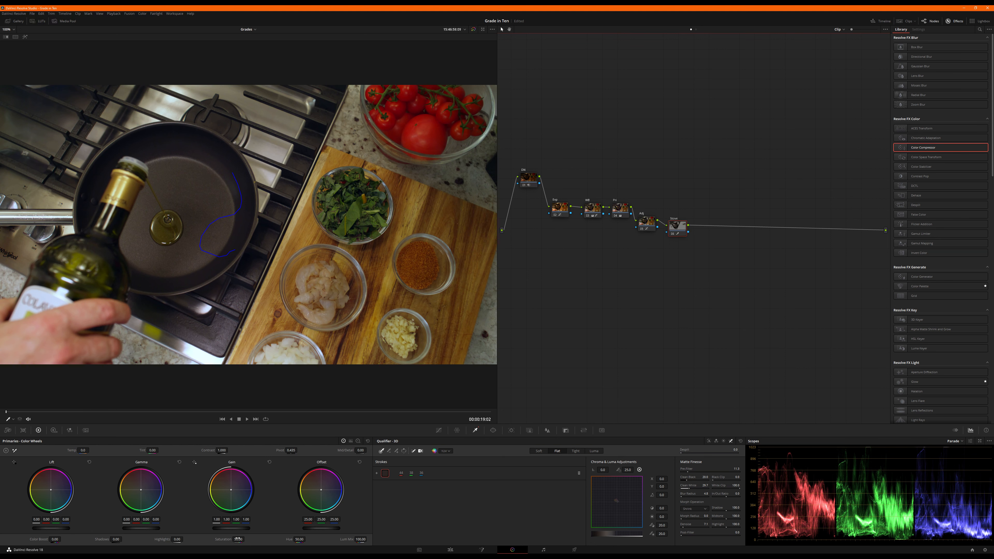
# Lower the saturation on the pan node and compare its correction with the node disabled and enabled.
pyautogui.click(439, 430)
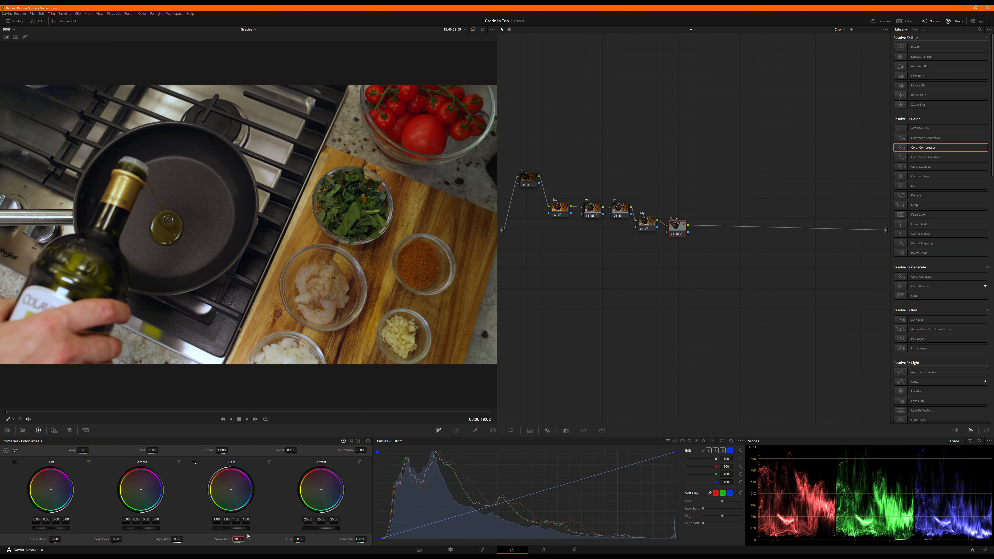
pyautogui.hotkey('ctrl', 'd')
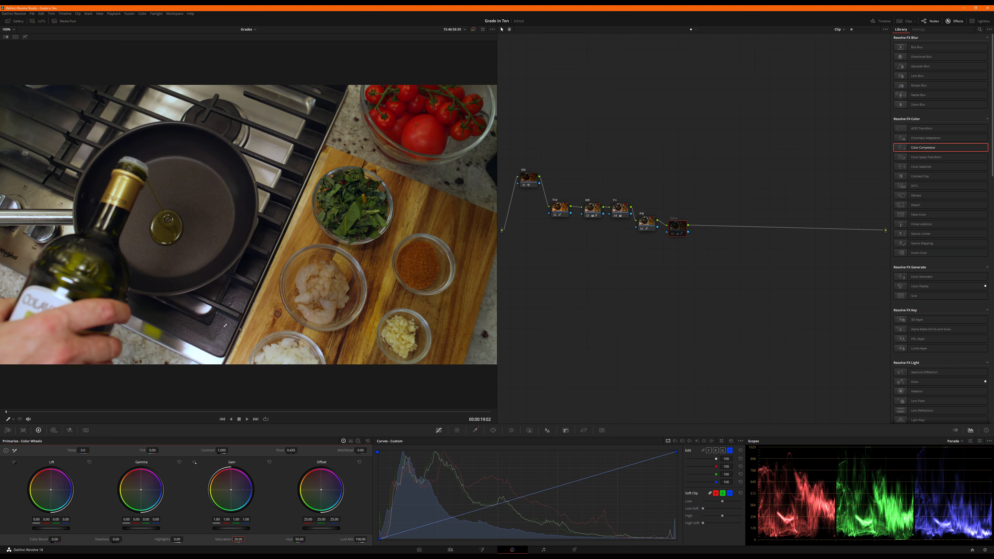
pyautogui.hotkey('ctrl', 'd')
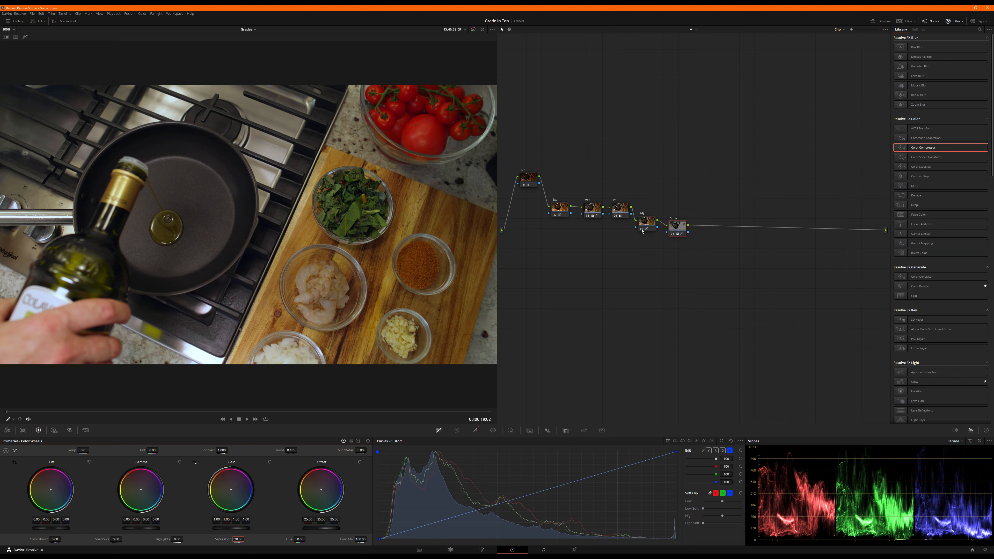
# Add a serial node after the pan node and label it "Cutting".
pyautogui.hotkey('alt', 's')
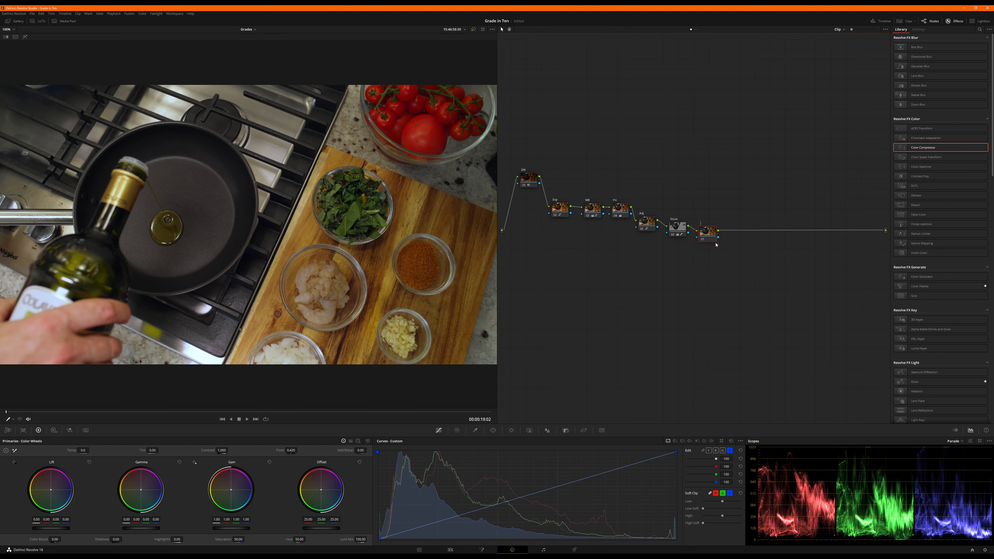
pyautogui.write('Cutting')
# Key the wooden cutting board with a 3D qualifier stroke in highlight view and refine its matte with Blur Radius, Denoise, Post-Filter and Clean Black.
pyautogui.click(475, 430)
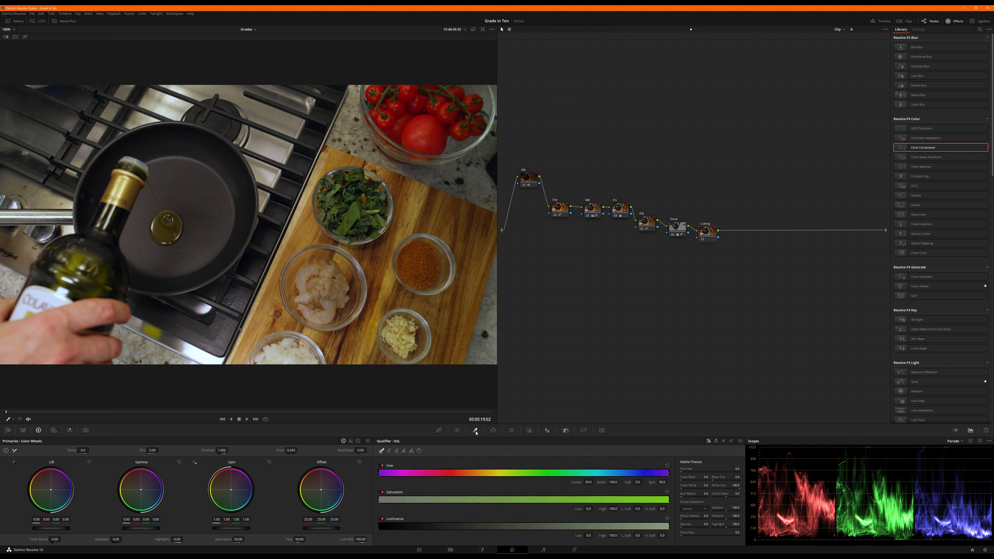
pyautogui.click(731, 441)
pyautogui.moveTo(330, 158)
pyautogui.mouseDown()
pyautogui.moveTo(369, 163)
pyautogui.moveTo(415, 197)
pyautogui.moveTo(415, 221)
pyautogui.moveTo(377, 245)
pyautogui.moveTo(384, 291)
pyautogui.mouseUp()
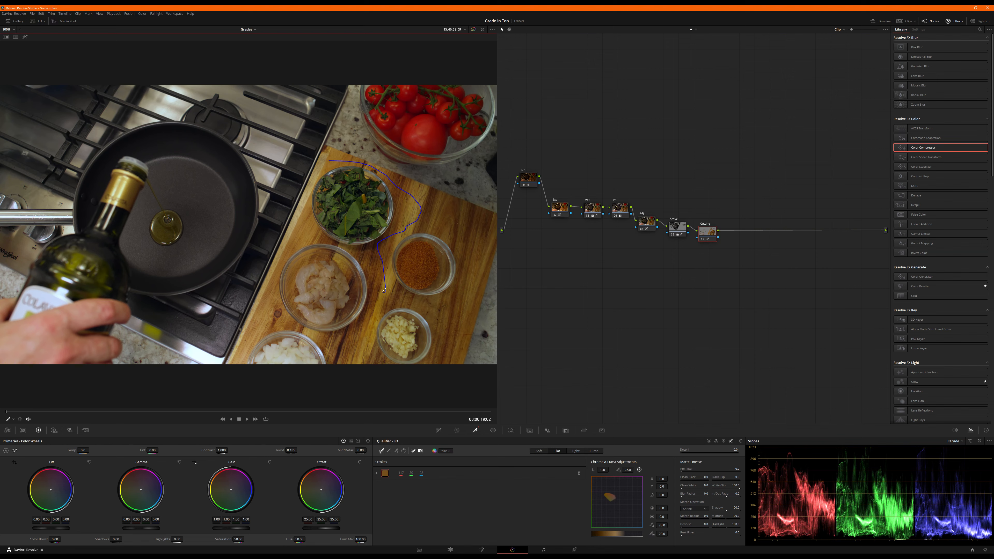
pyautogui.hotkey('shift', 'h')
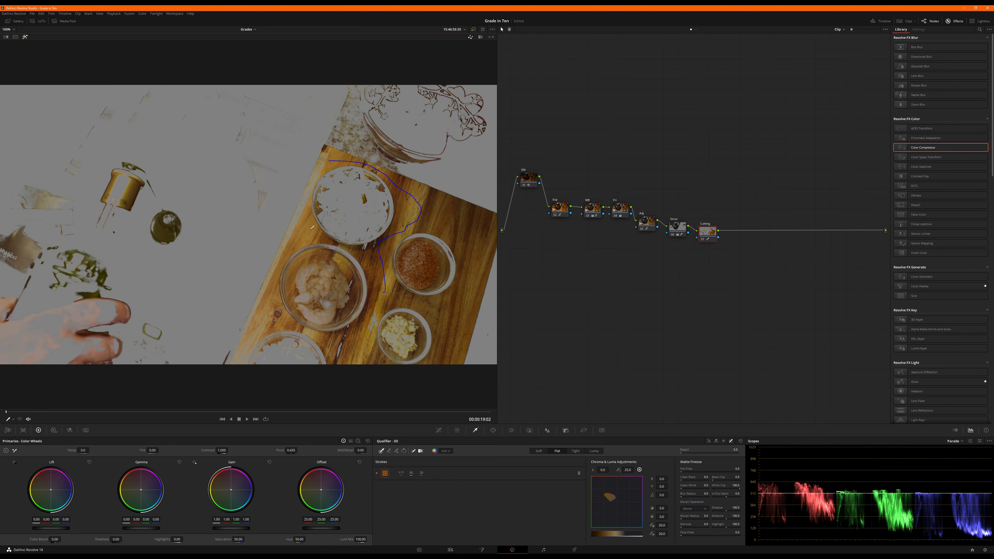
pyautogui.moveTo(312, 227)
pyautogui.mouseDown()
pyautogui.moveTo(279, 270)
pyautogui.moveTo(275, 301)
pyautogui.moveTo(245, 351)
pyautogui.mouseUp()
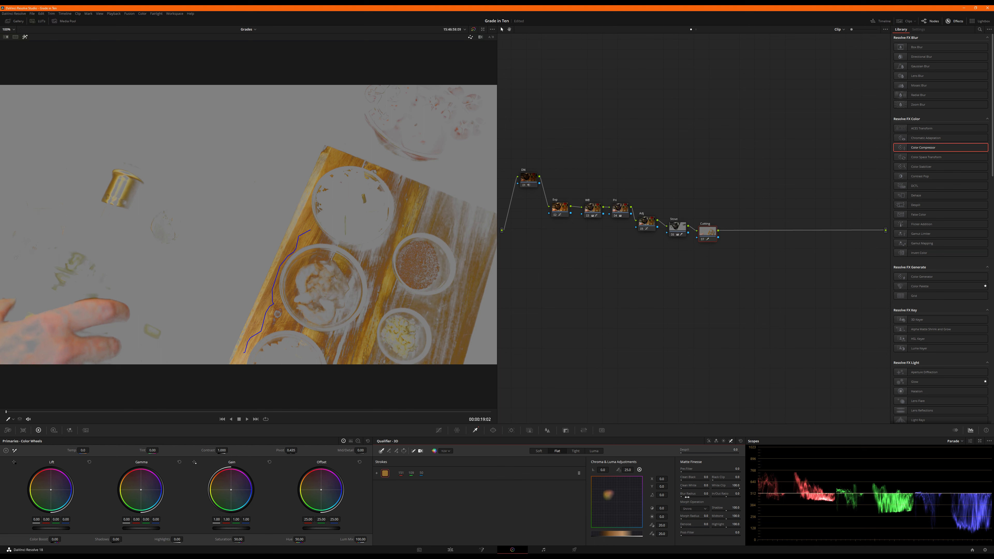
pyautogui.moveTo(704, 493); pyautogui.dragTo(716, 524)
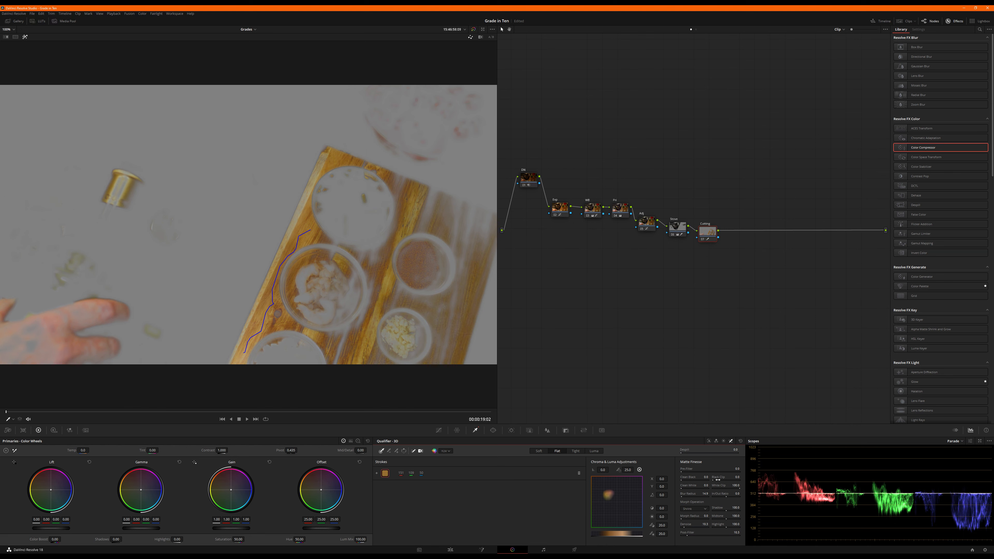
pyautogui.moveTo(705, 476); pyautogui.dragTo(714, 477)
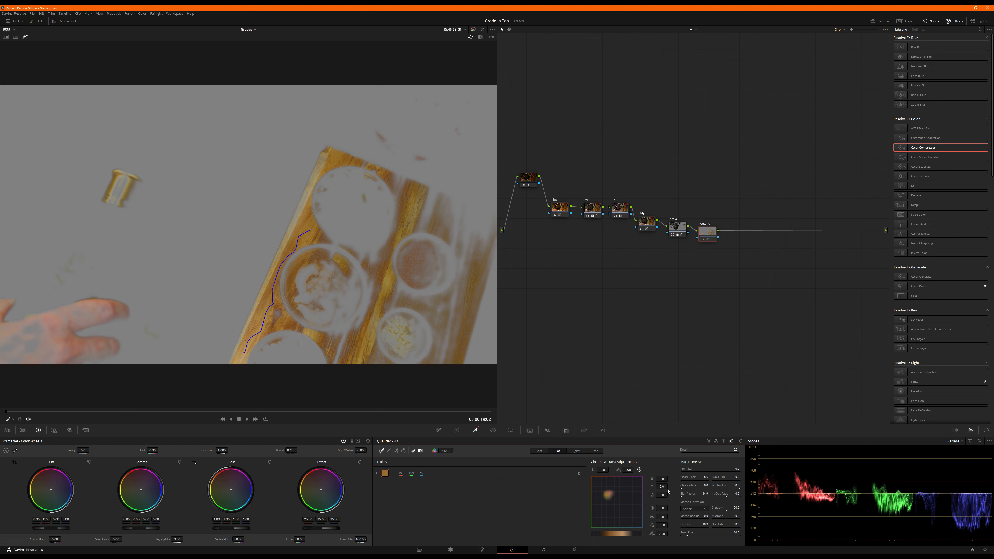
# Limit the board key with a circular window enlarged, stretched vertically and softened around the cutting board.
pyautogui.click(493, 430)
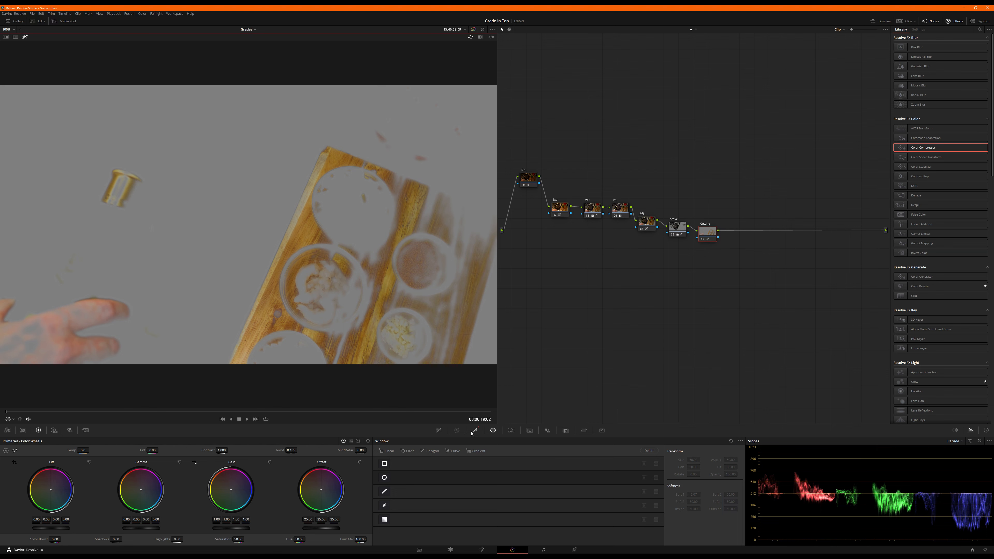
pyautogui.click(384, 477)
pyautogui.scroll(-1, 331, 249)
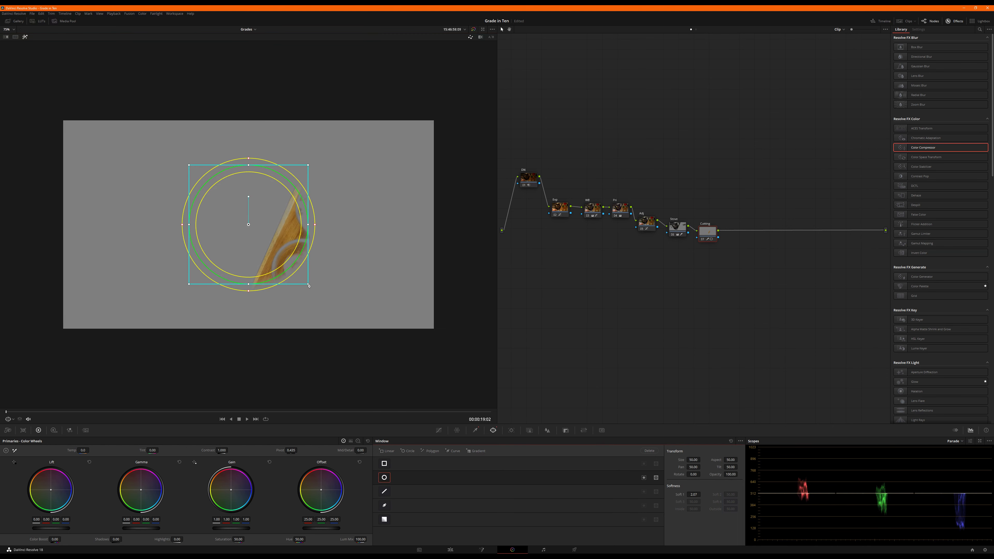
pyautogui.moveTo(308, 284); pyautogui.dragTo(389, 365)
pyautogui.moveTo(320, 264); pyautogui.dragTo(427, 290)
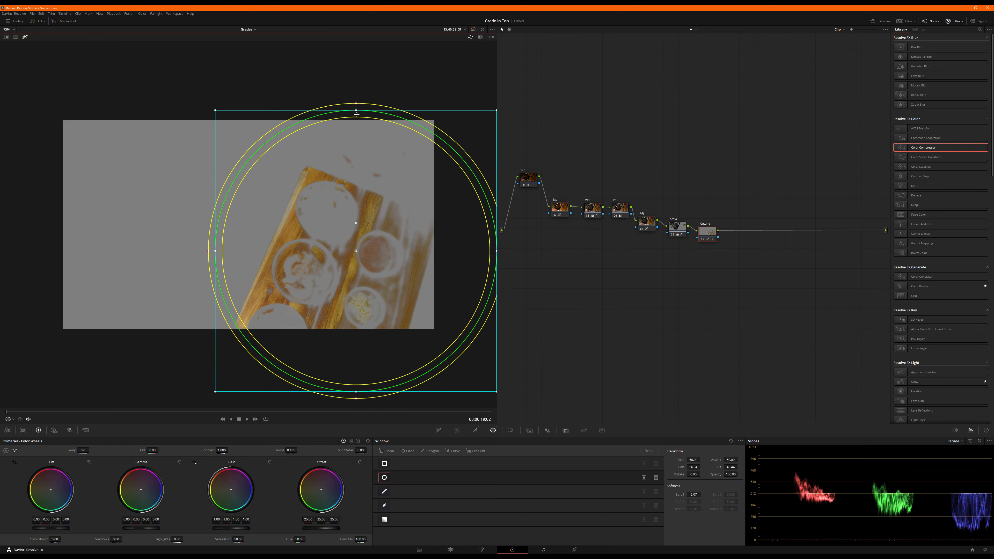
pyautogui.moveTo(356, 111); pyautogui.dragTo(355, 66)
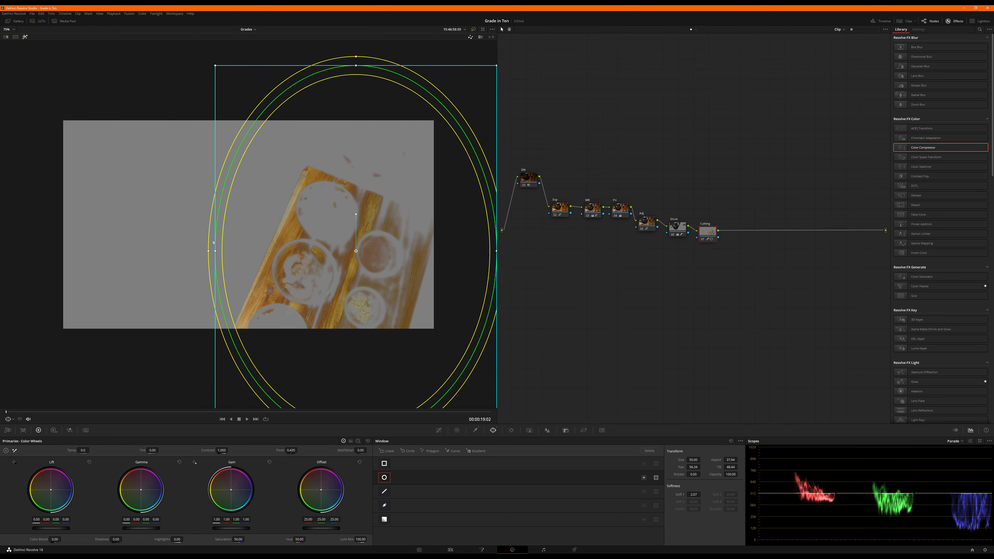
pyautogui.moveTo(208, 252); pyautogui.dragTo(195, 252)
pyautogui.moveTo(341, 290); pyautogui.dragTo(338, 323)
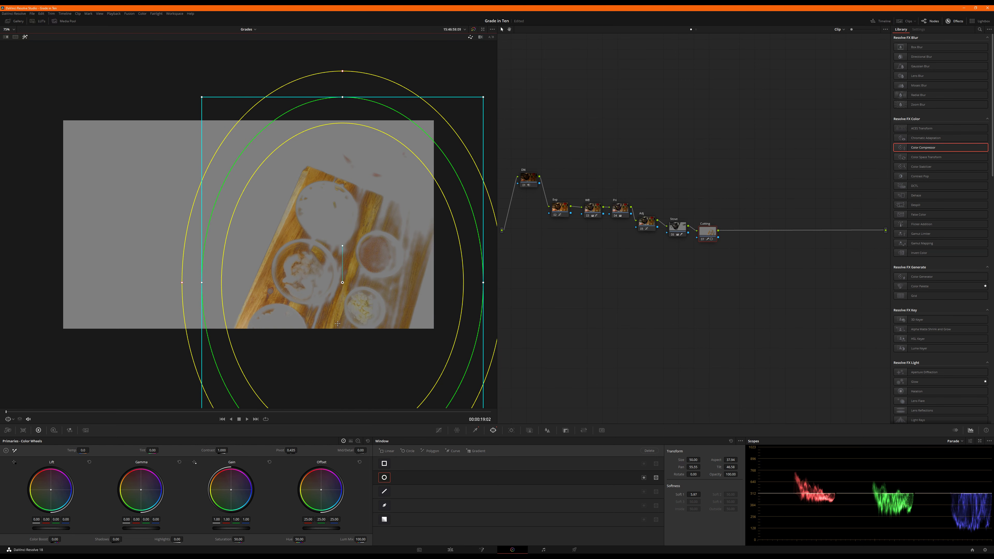
# Turn off the highlight view and pull the lower parts of the red and green curves slightly down on the cutting board node.
pyautogui.click(438, 431)
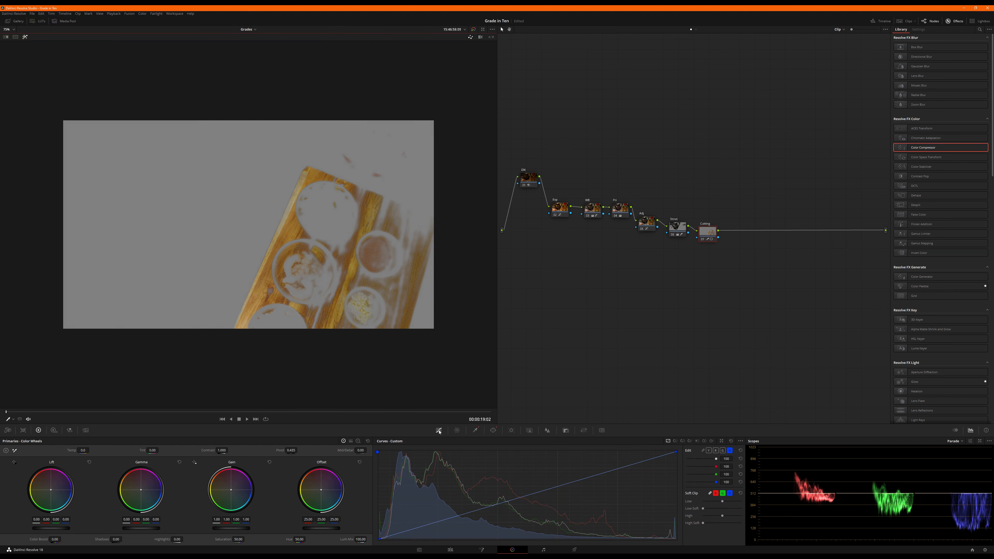
pyautogui.hotkey('shift', 'h')
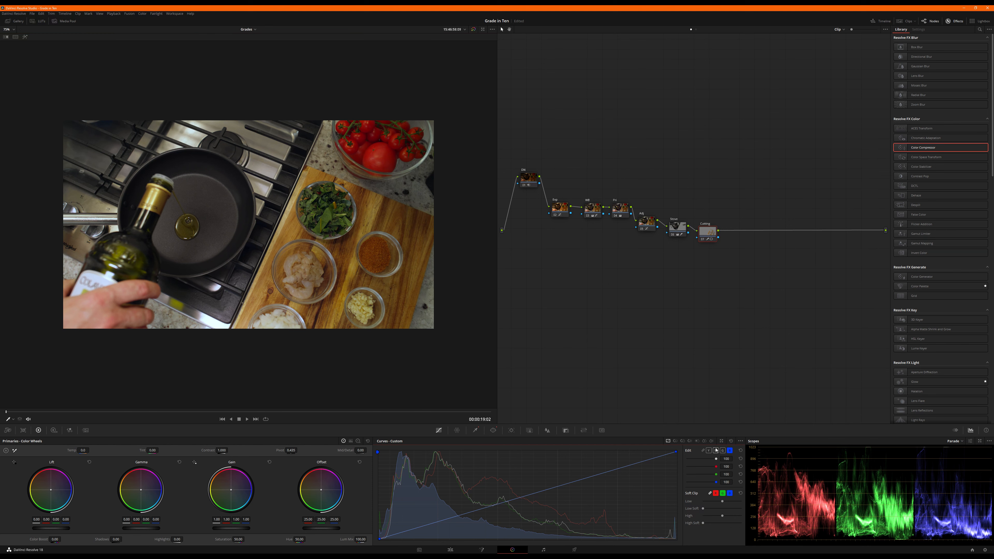
pyautogui.click(13, 30)
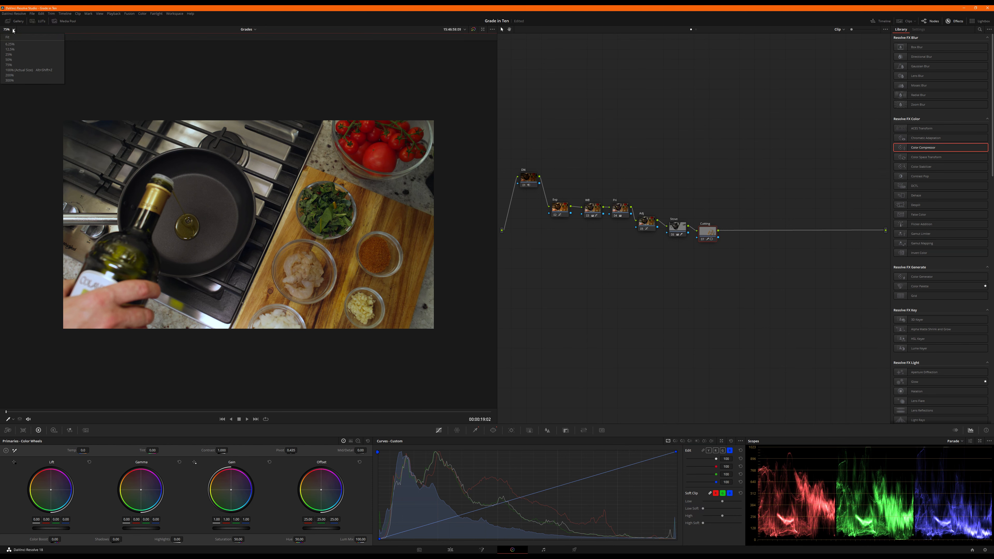
pyautogui.click(17, 38)
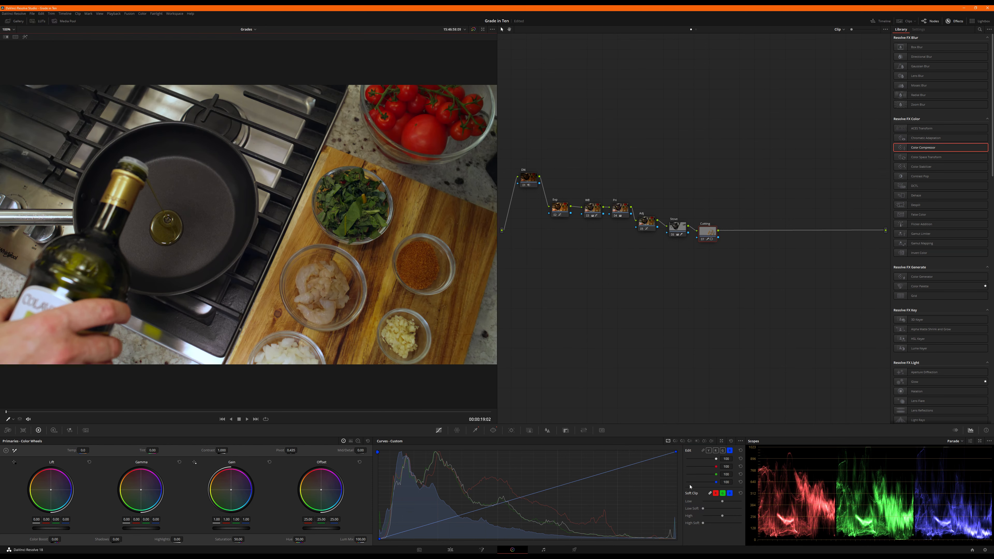
pyautogui.click(714, 451)
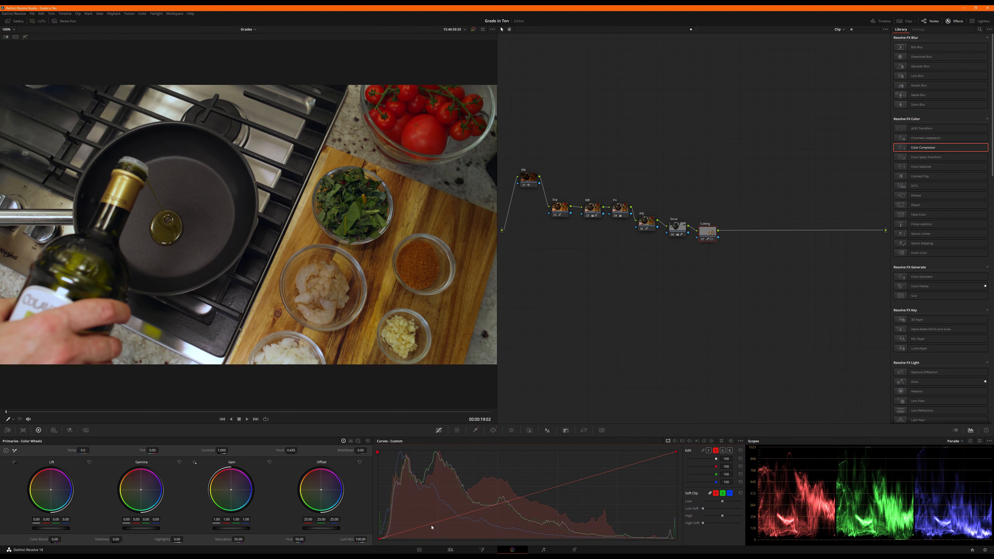
pyautogui.moveTo(432, 525); pyautogui.dragTo(431, 526)
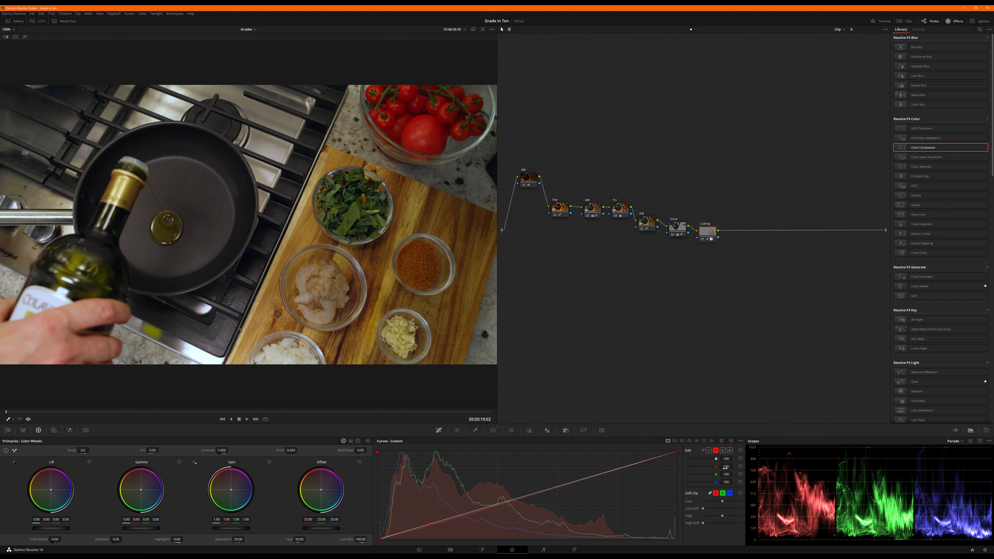
pyautogui.click(722, 450)
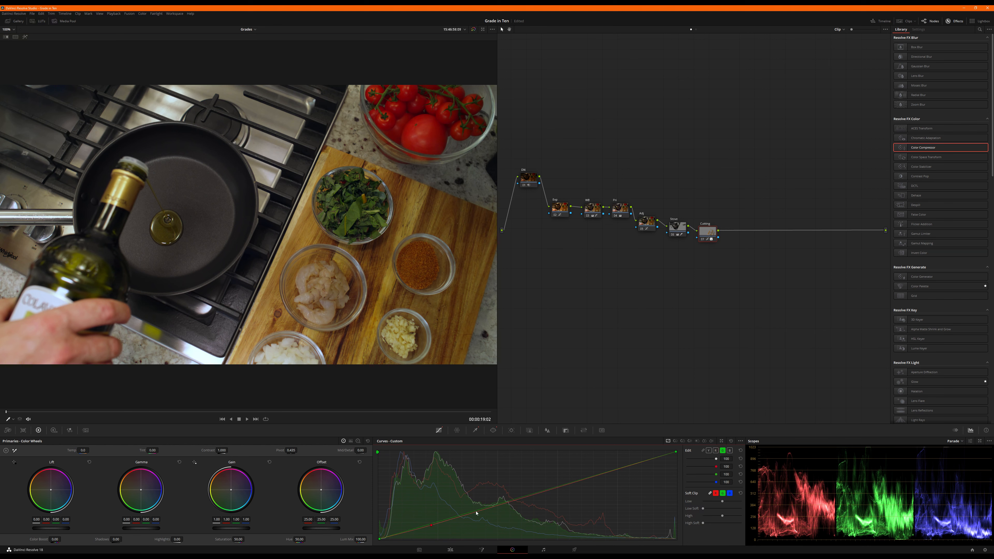
pyautogui.click(475, 512)
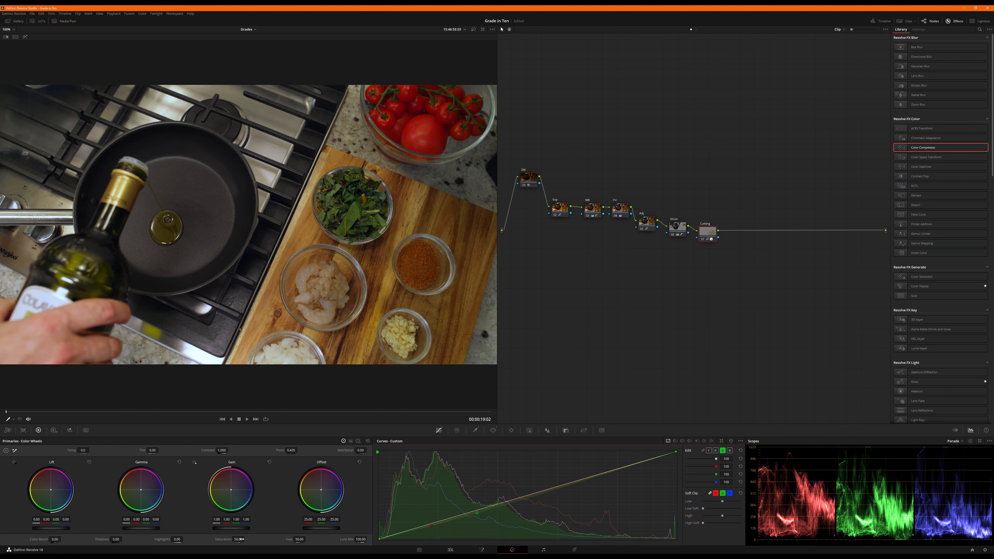
# Adjust the cutting board node's gain balance, raise its offset, and set its saturation to 50.
pyautogui.moveTo(241, 539); pyautogui.dragTo(234, 539)
pyautogui.moveTo(325, 530); pyautogui.dragTo(325, 531)
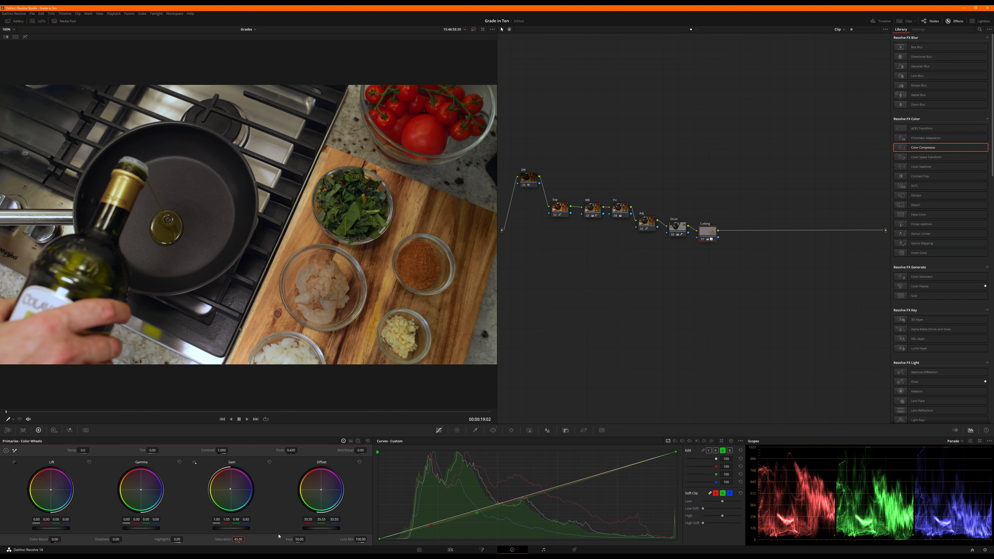
pyautogui.click(238, 539)
pyautogui.write('50')
pyautogui.press('Return')
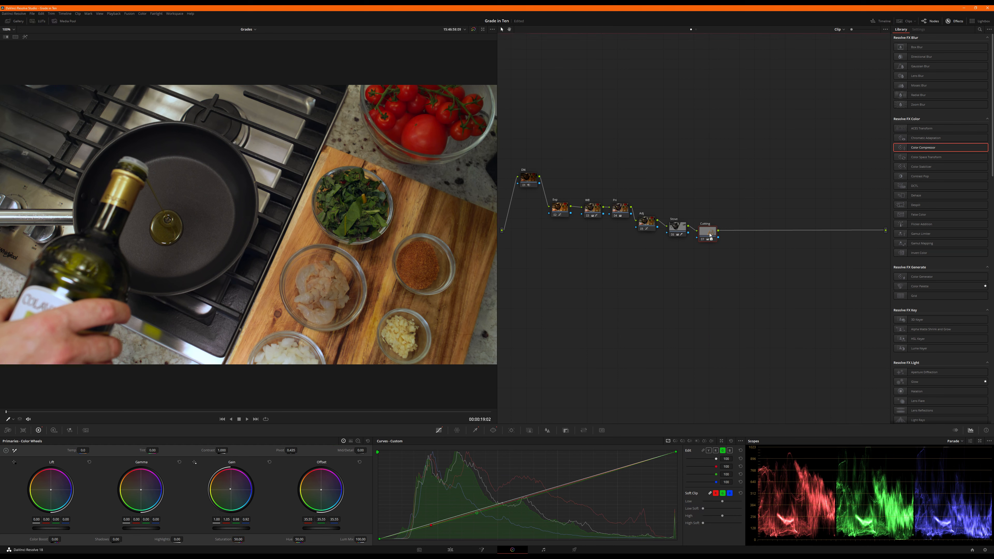
# Compare the cutting board correction with its node disabled and enabled, and save the project.
pyautogui.moveTo(710, 235); pyautogui.dragTo(711, 239)
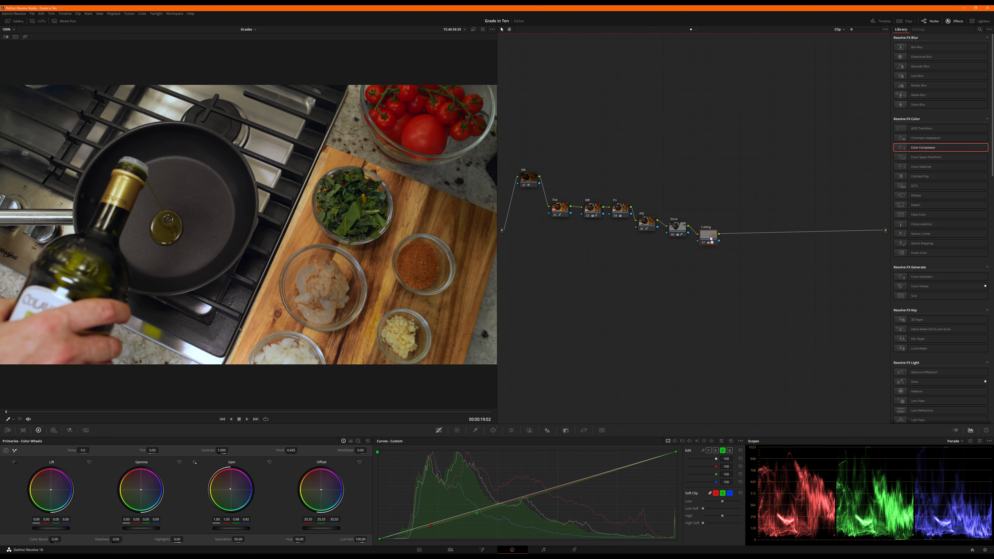
pyautogui.hotkey('ctrl', 'd')
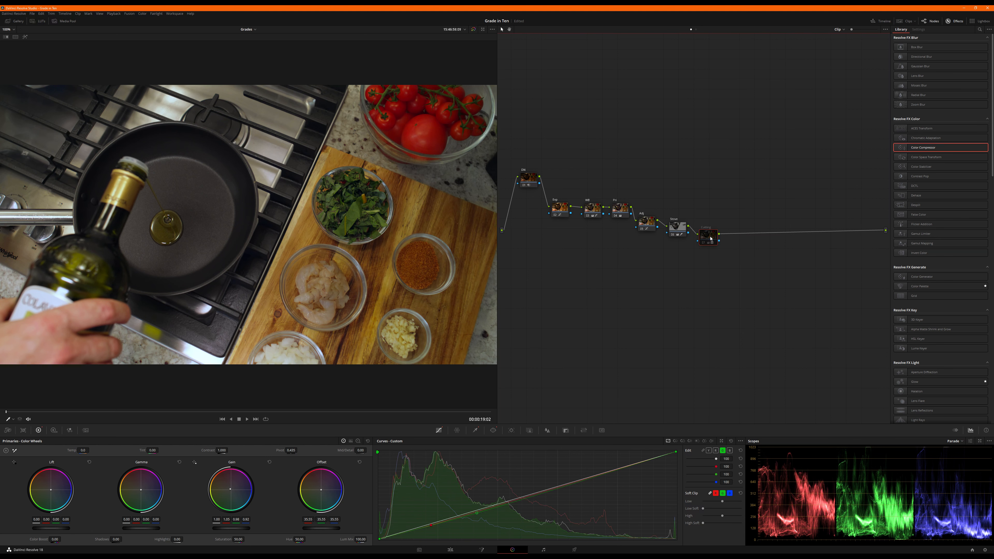
pyautogui.hotkey('ctrl', 'd')
pyautogui.hotkey('ctrl', 'd')
pyautogui.hotkey('ctrl', 'd')
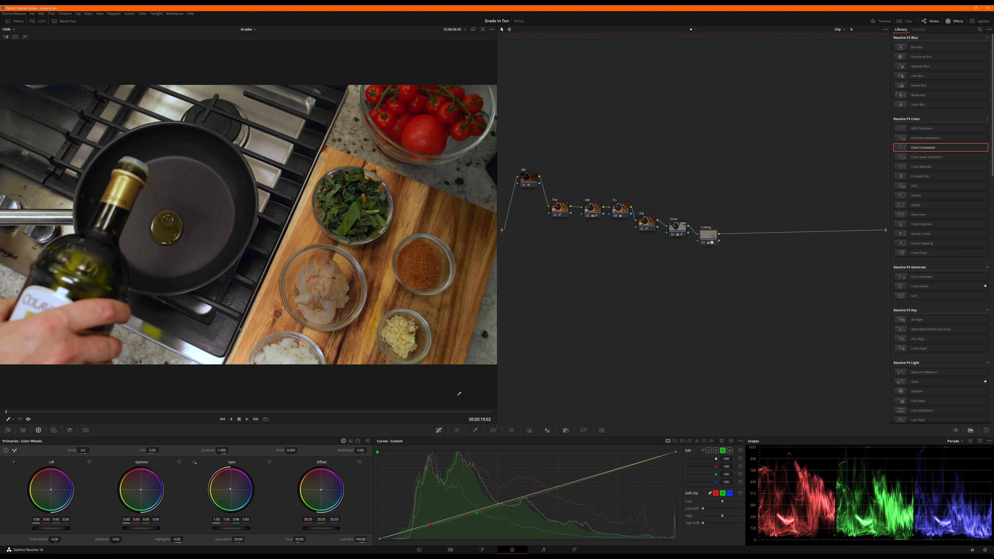
pyautogui.hotkey('ctrl', 's')
pyautogui.moveTo(314, 485); pyautogui.dragTo(314, 485)
pyautogui.hotkey('ctrl', 'd')
pyautogui.hotkey('ctrl', 'd')
# Add a serial node after the cutting board node and label it "Greens".
pyautogui.hotkey('alt', 's')
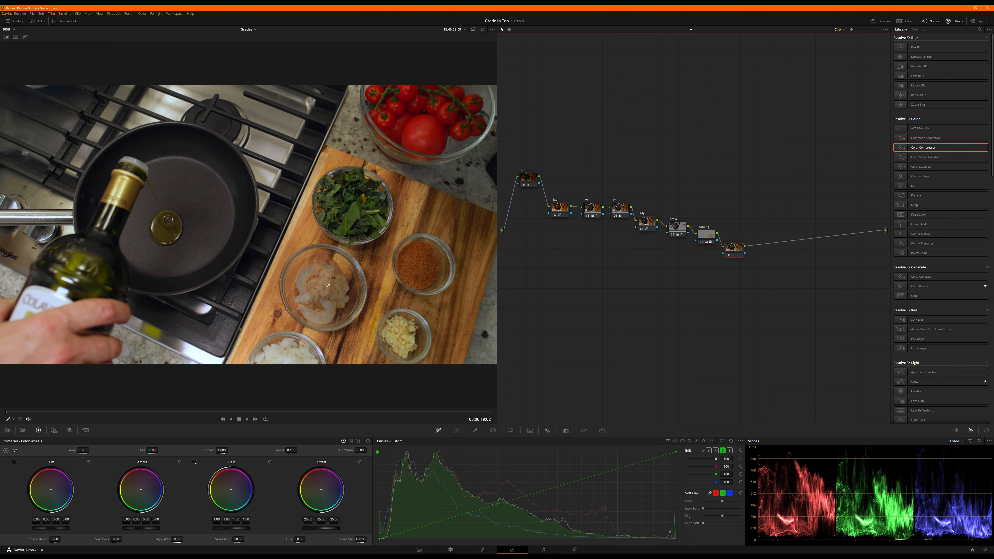
pyautogui.rightClick(735, 251)
pyautogui.click(741, 260)
pyautogui.write('Greens')
# Key the leafy greens in the bowl with a 3D qualifier stroke on the Greens node.
pyautogui.click(475, 430)
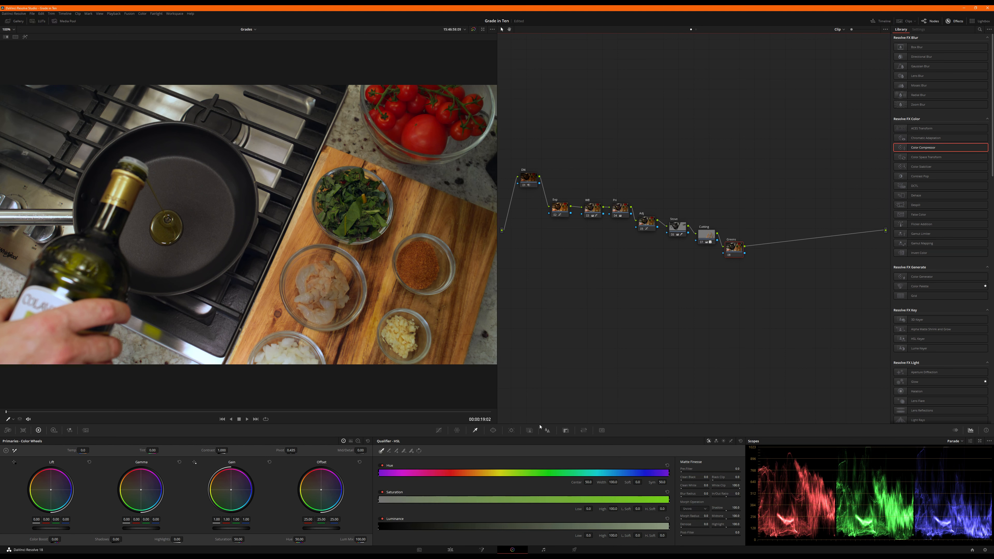
pyautogui.click(731, 440)
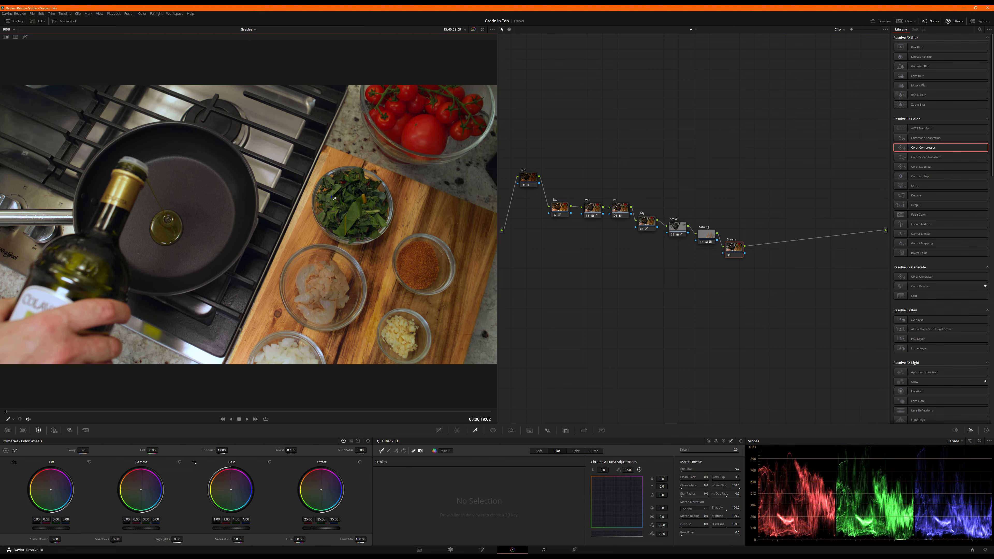
pyautogui.moveTo(334, 198)
pyautogui.mouseDown()
pyautogui.moveTo(360, 220)
pyautogui.moveTo(372, 211)
pyautogui.mouseUp()
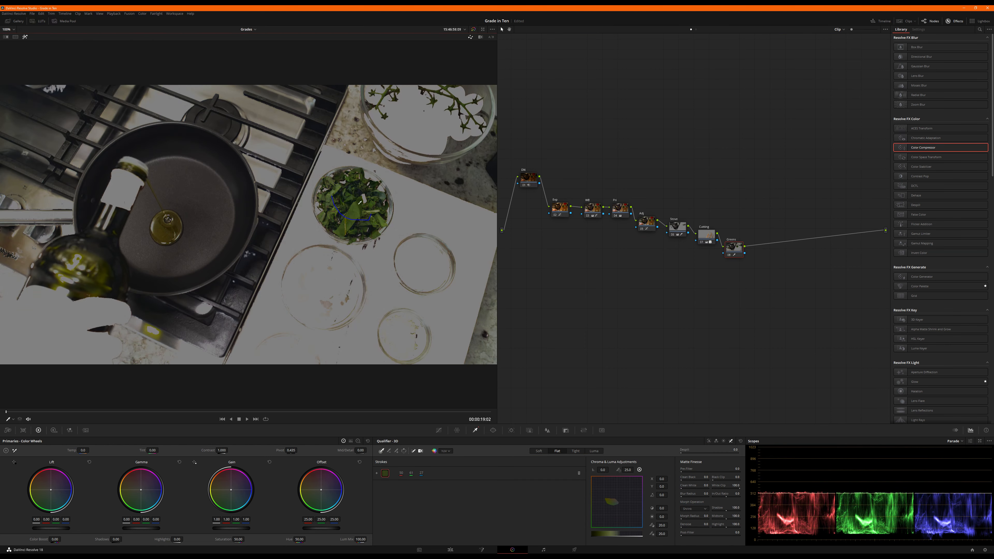
pyautogui.moveTo(358, 206)
pyautogui.mouseDown()
pyautogui.moveTo(341, 228)
pyautogui.moveTo(358, 209)
pyautogui.moveTo(339, 208)
pyautogui.moveTo(348, 190)
pyautogui.moveTo(349, 219)
pyautogui.moveTo(375, 225)
pyautogui.mouseUp()
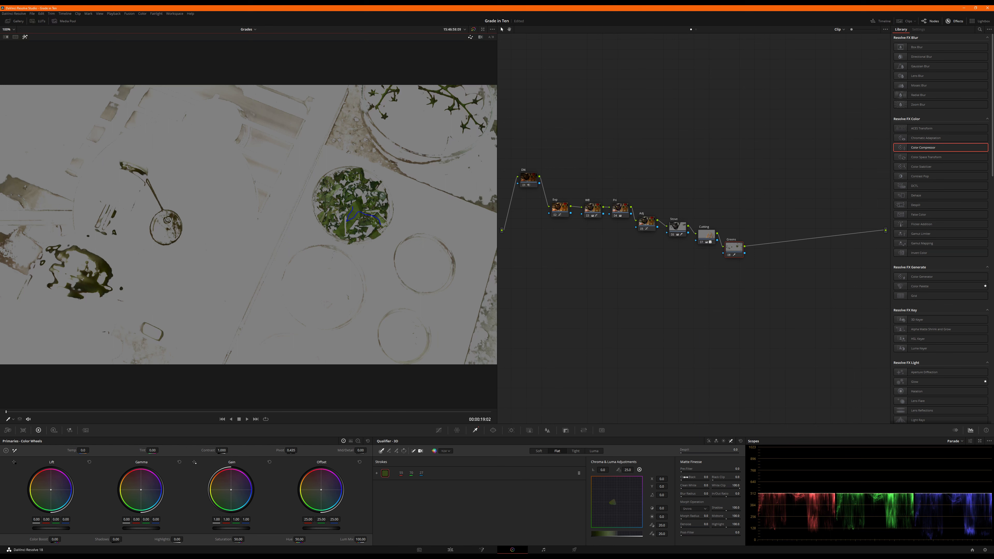
# Refine the greens matte by raising clean black, clean white, blur radius and denoise, and check it with the highlight view toggled.
pyautogui.moveTo(687, 479)
pyautogui.mouseDown()
pyautogui.moveTo(701, 479)
pyautogui.moveTo(693, 487)
pyautogui.mouseUp()
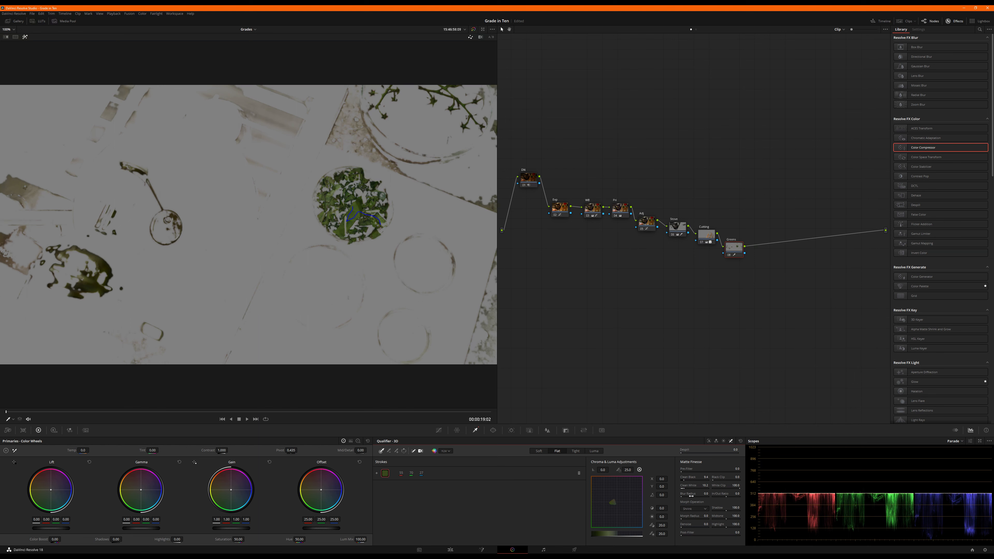
pyautogui.moveTo(692, 495); pyautogui.dragTo(700, 494)
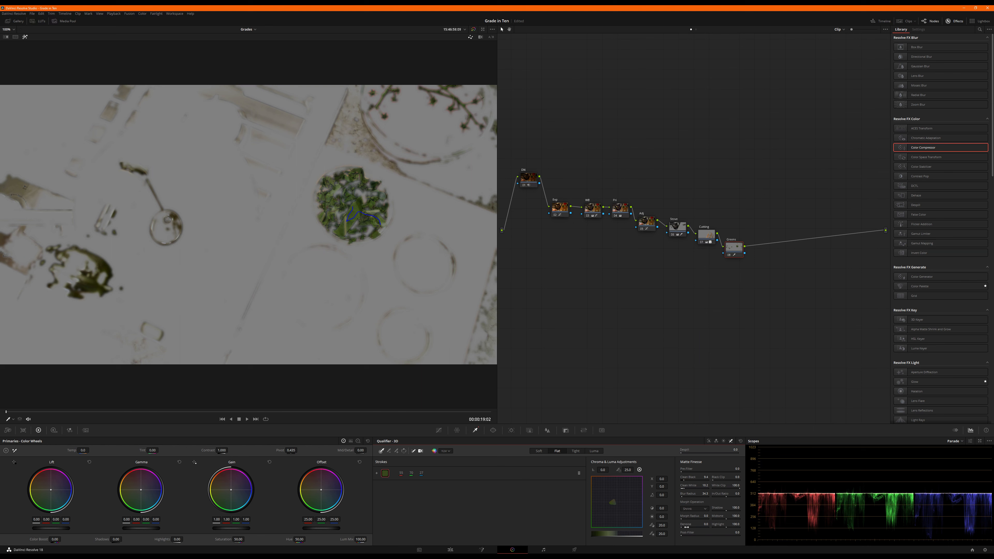
pyautogui.moveTo(693, 525); pyautogui.dragTo(695, 525)
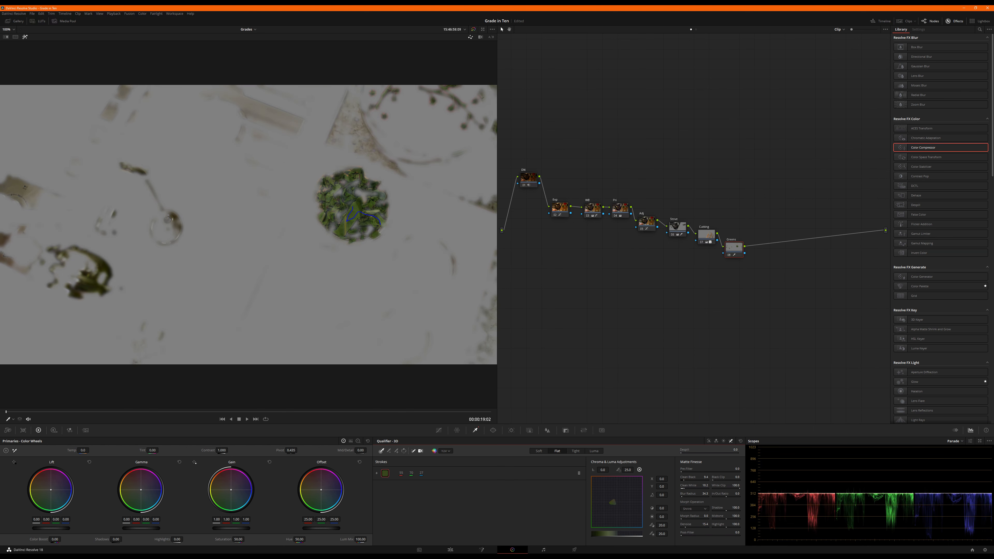
pyautogui.moveTo(692, 477); pyautogui.dragTo(707, 477)
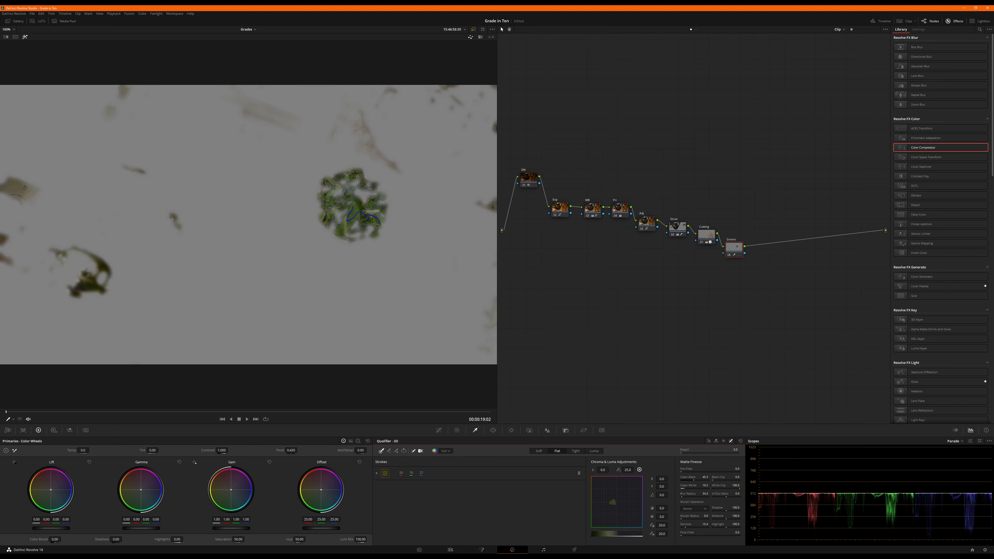
pyautogui.hotkey('shift', 'h')
pyautogui.hotkey('shift', 'h')
# Turn off the highlight view, lift the upper parts of the green and luma curves on the Greens node, and adjust its saturation.
pyautogui.click(438, 430)
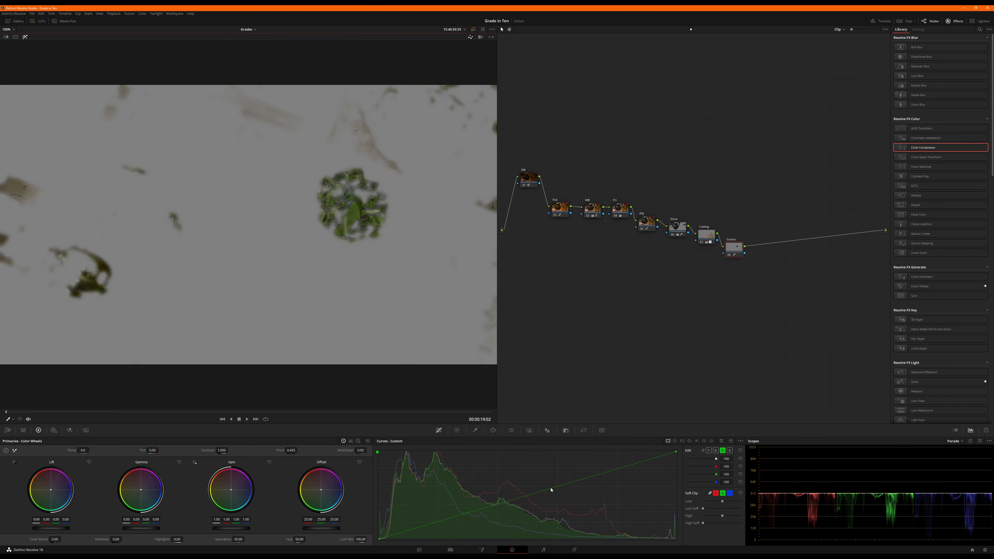
pyautogui.moveTo(562, 486); pyautogui.dragTo(589, 474)
pyautogui.click(708, 450)
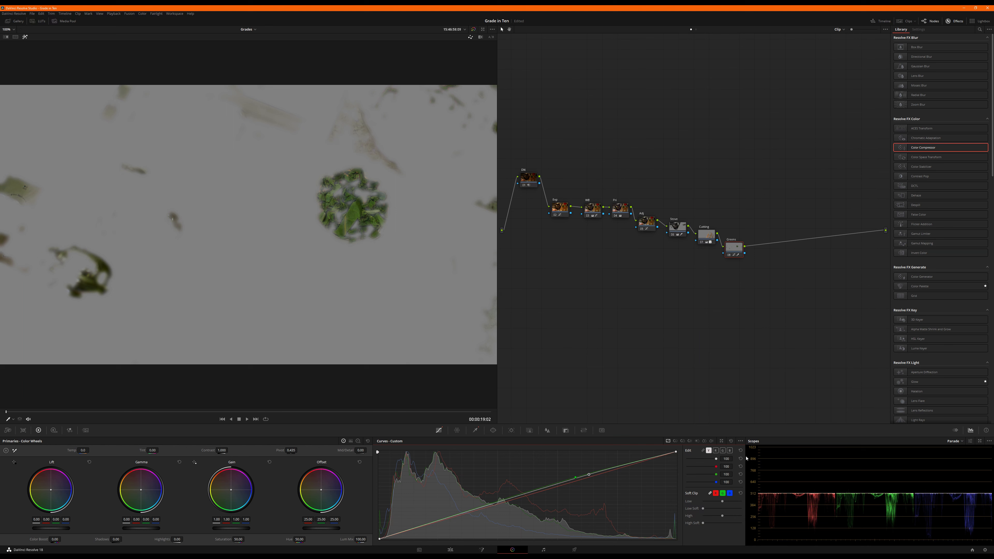
pyautogui.click(722, 451)
pyautogui.hotkey('shift', 'h')
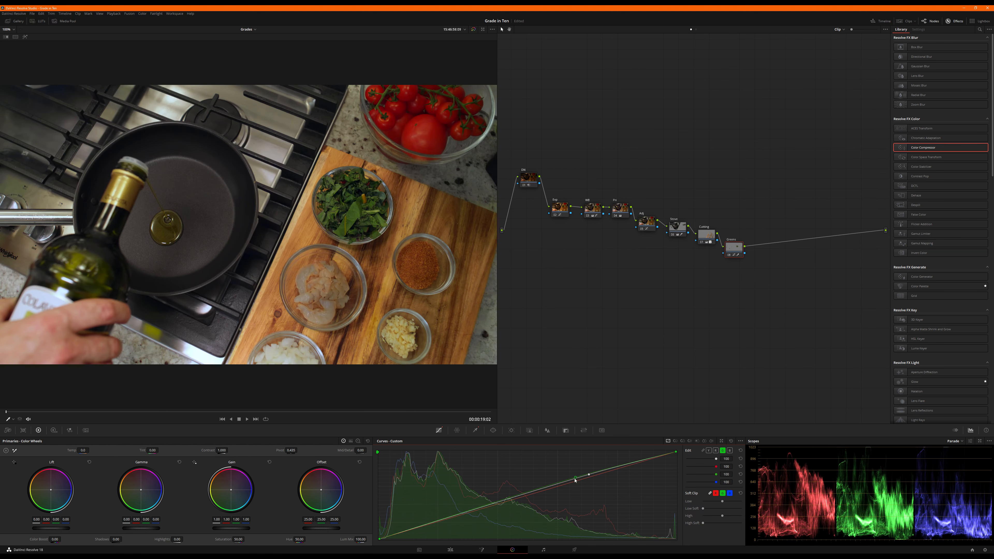
pyautogui.moveTo(575, 479); pyautogui.dragTo(575, 478)
pyautogui.moveTo(589, 476); pyautogui.dragTo(587, 476)
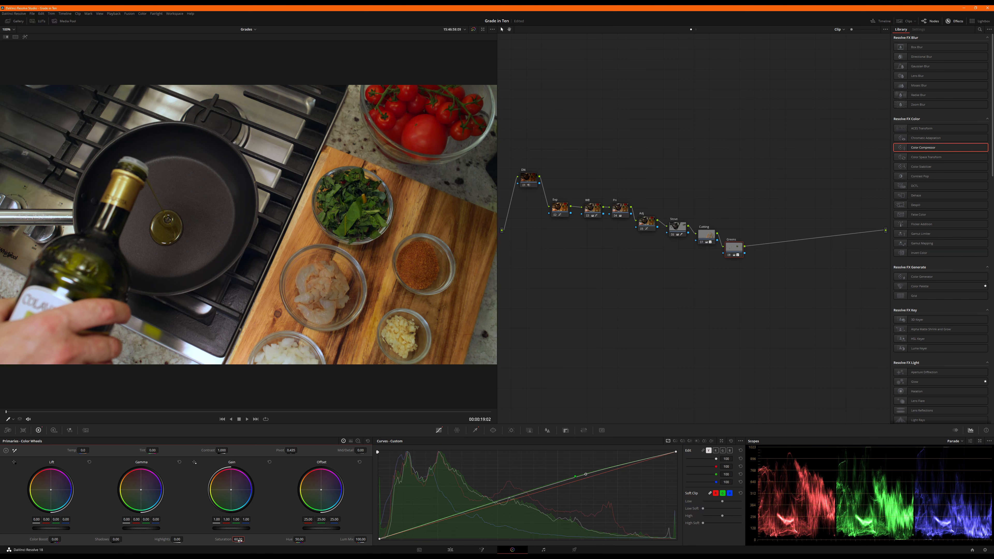
pyautogui.moveTo(586, 476)
pyautogui.mouseDown()
pyautogui.moveTo(581, 463)
pyautogui.moveTo(579, 472)
pyautogui.mouseUp()
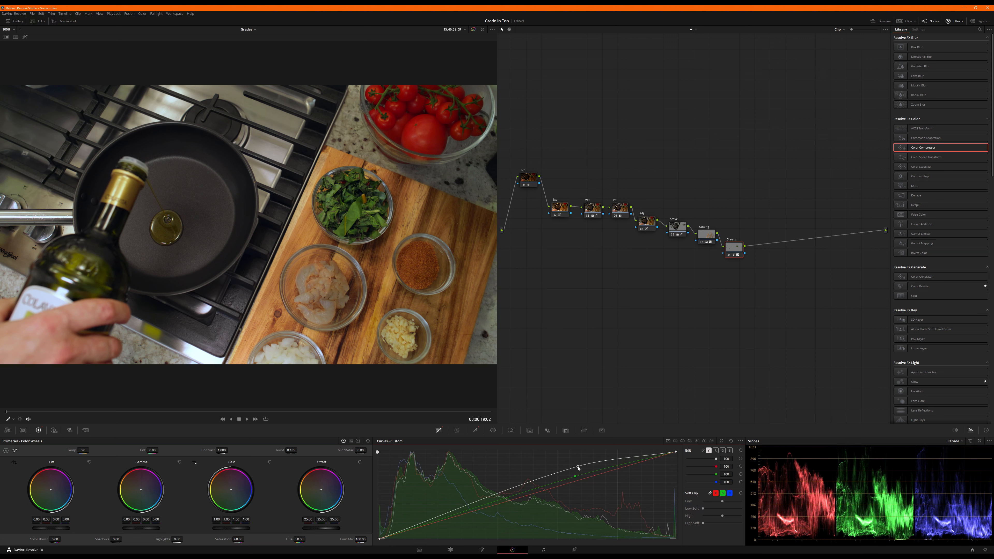
# In highlight view, subtract the metal stovetop surface near the pan handle from the greens key with a long stroke.
pyautogui.hotkey('shift', 'h')
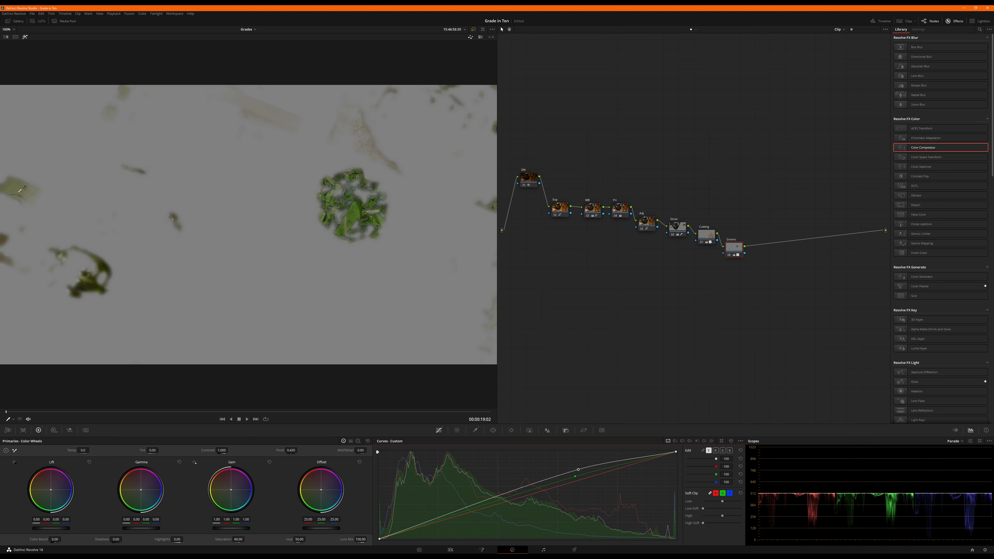
pyautogui.click(475, 429)
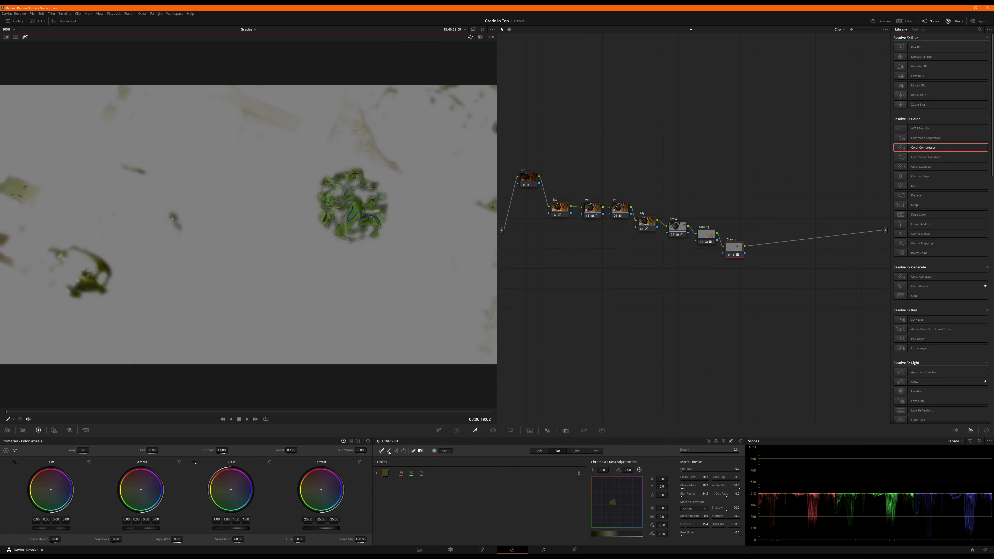
pyautogui.moveTo(13, 183); pyautogui.dragTo(32, 206)
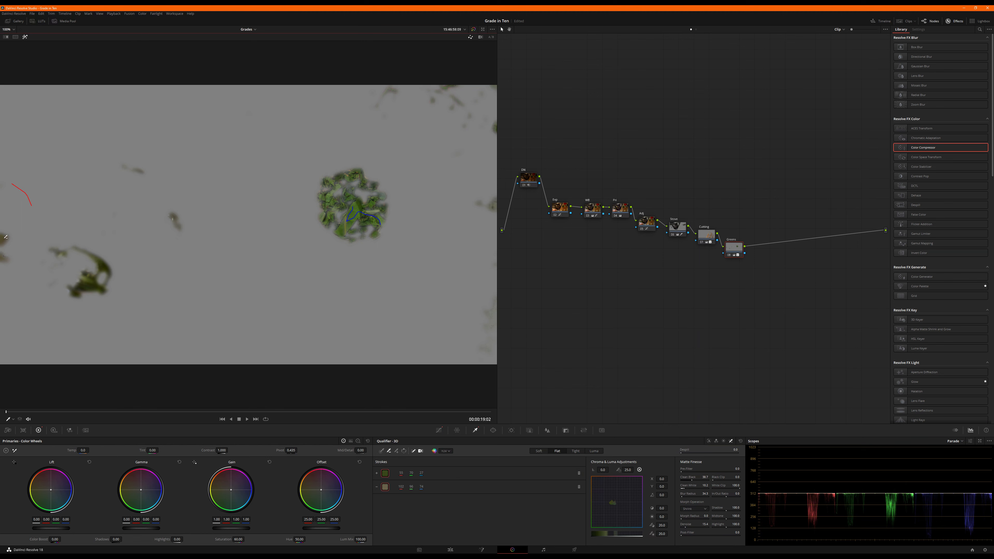
pyautogui.hotkey('ctrl', 'z')
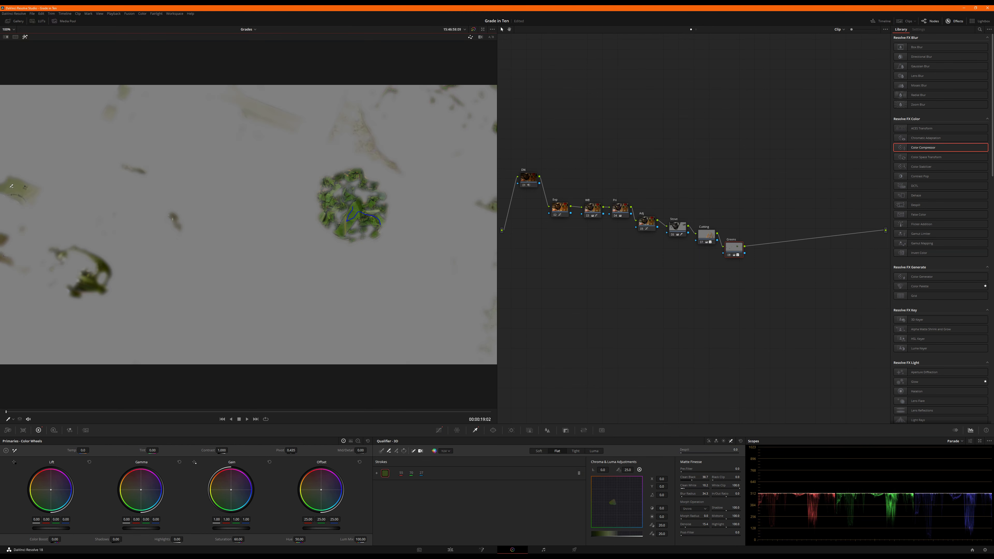
pyautogui.moveTo(10, 188)
pyautogui.mouseDown()
pyautogui.moveTo(26, 199)
pyautogui.moveTo(5, 240)
pyautogui.moveTo(7, 265)
pyautogui.mouseUp()
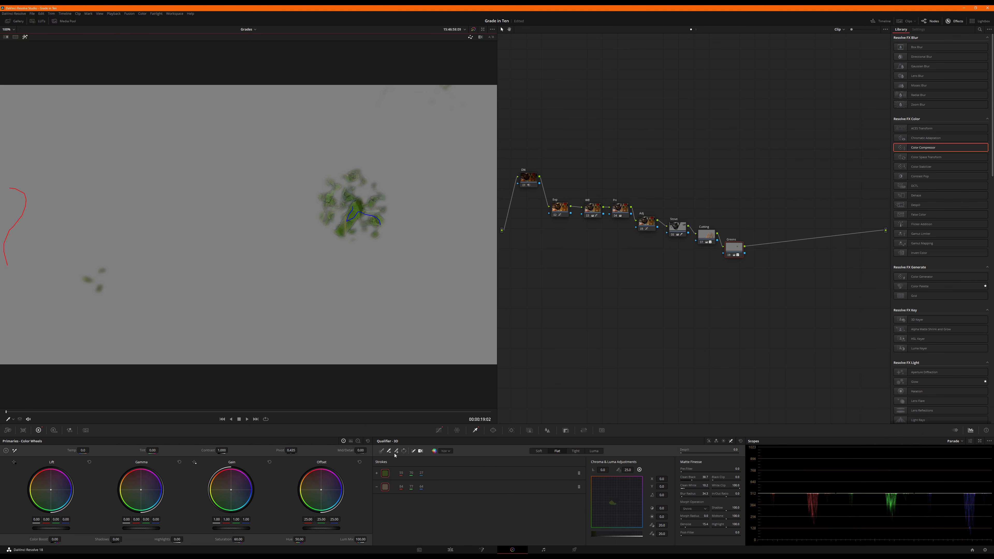
# Turn off the highlight view, add a stroke over the leaves to the greens key, and recheck the matte highlighted.
pyautogui.moveTo(368, 184); pyautogui.dragTo(367, 185)
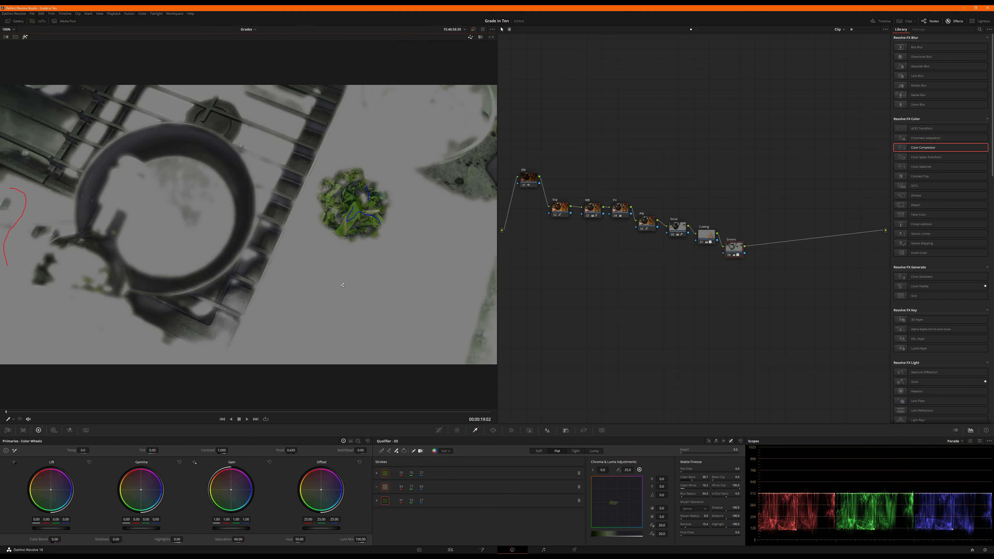
pyautogui.hotkey('ctrl', 'z')
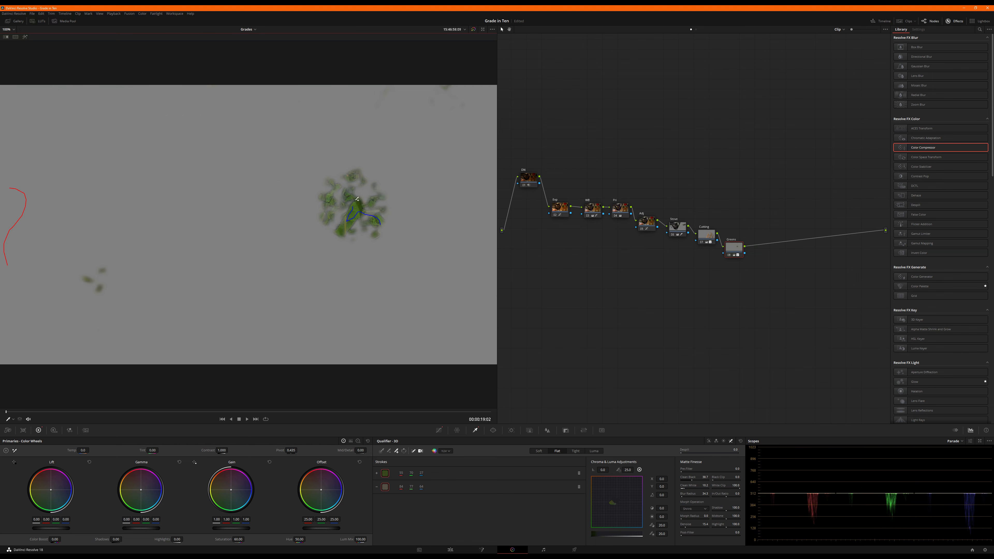
pyautogui.hotkey('shift', 'h')
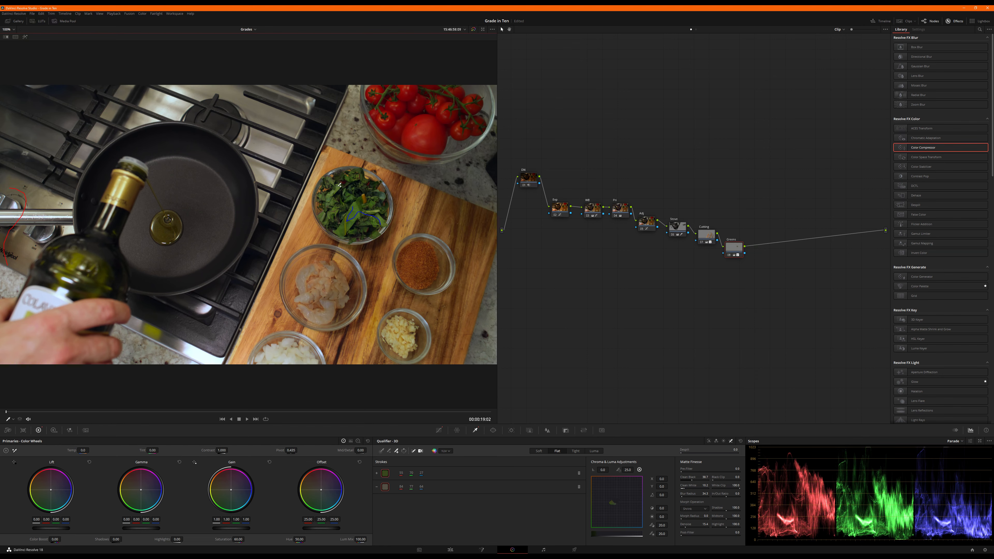
pyautogui.moveTo(340, 185)
pyautogui.mouseDown()
pyautogui.moveTo(328, 196)
pyautogui.moveTo(342, 208)
pyautogui.mouseUp()
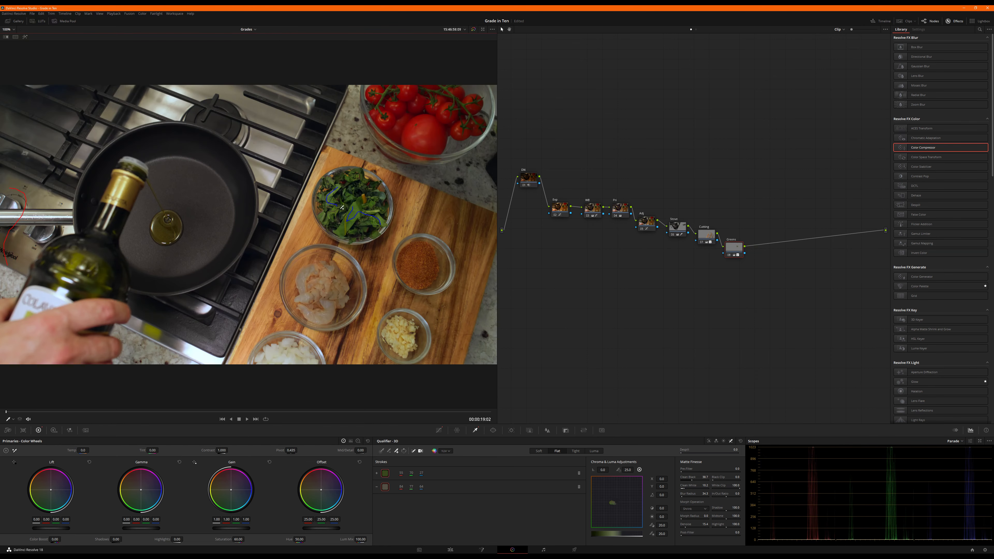
pyautogui.hotkey('shift', 'h')
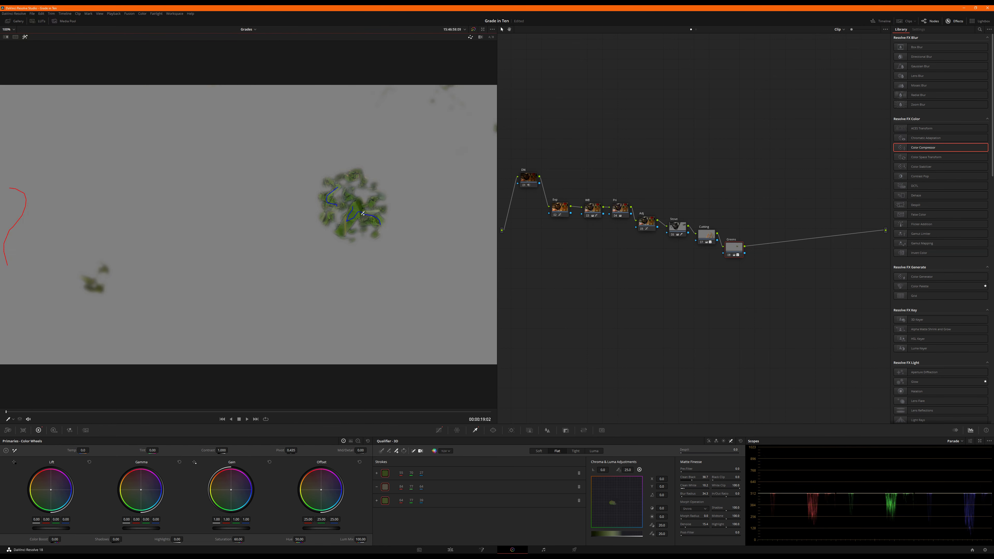
# Compare the greens correction in the normal view with its node disabled and enabled.
pyautogui.hotkey('shift', 'h')
pyautogui.hotkey('ctrl', 'd')
pyautogui.hotkey('ctrl', 'd')
pyautogui.hotkey('ctrl', 'd')
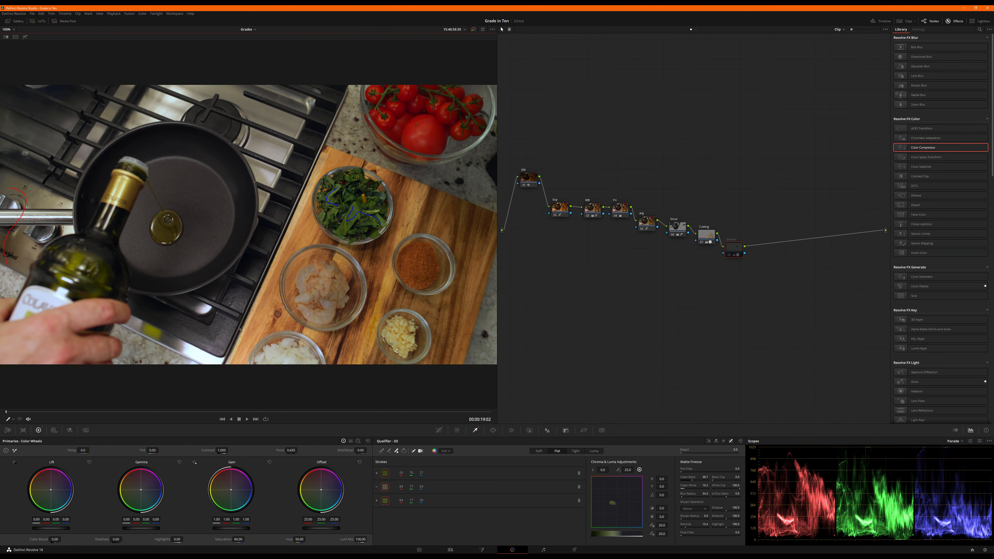
pyautogui.hotkey('ctrl', 'd')
# Add a serial node after the Greens node, label it "Tomatoes", and save the project.
pyautogui.moveTo(733, 248); pyautogui.dragTo(761, 272)
pyautogui.hotkey('alt', 's')
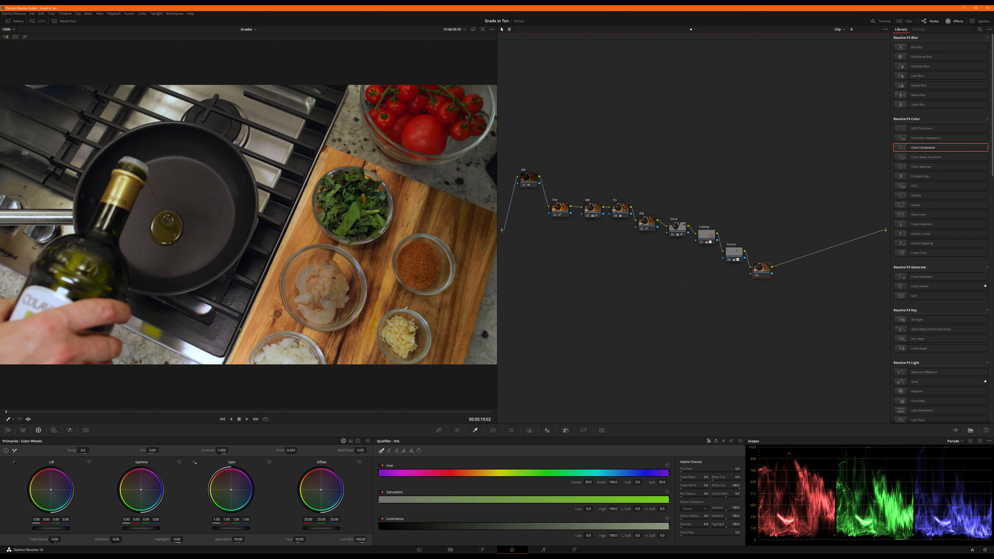
pyautogui.hotkey('ctrl', 's')
pyautogui.rightClick(759, 270)
pyautogui.click(766, 280)
pyautogui.press('Return')
# Key the red tomatoes with a 3D qualifier stroke across the large tomato.
pyautogui.click(439, 430)
pyautogui.click(475, 430)
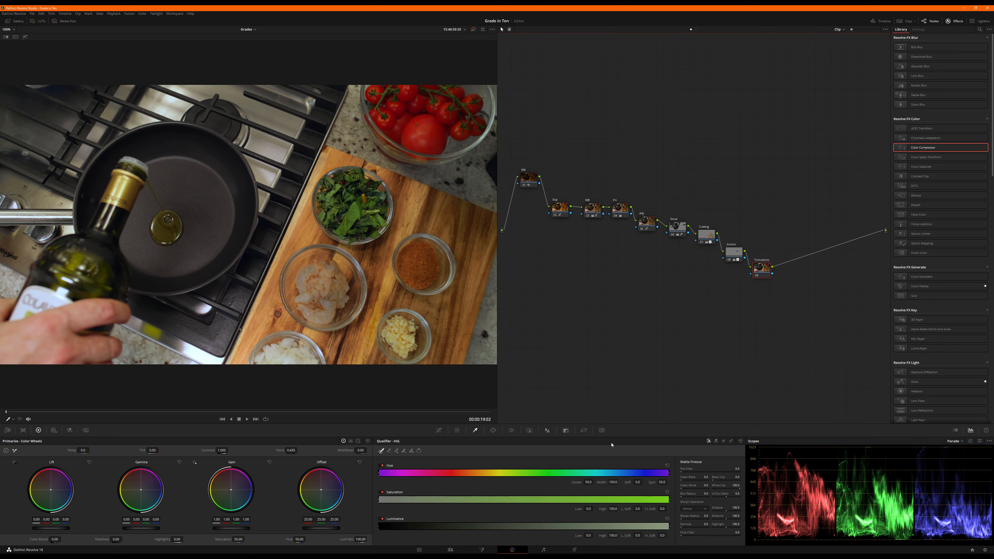
pyautogui.click(731, 441)
pyautogui.moveTo(427, 127)
pyautogui.mouseDown()
pyautogui.moveTo(439, 148)
pyautogui.moveTo(440, 126)
pyautogui.mouseUp()
# In highlight view, refine the tomato matte by raising clean black, clean white, blur radius and denoise.
pyautogui.hotkey('shift', 'h')
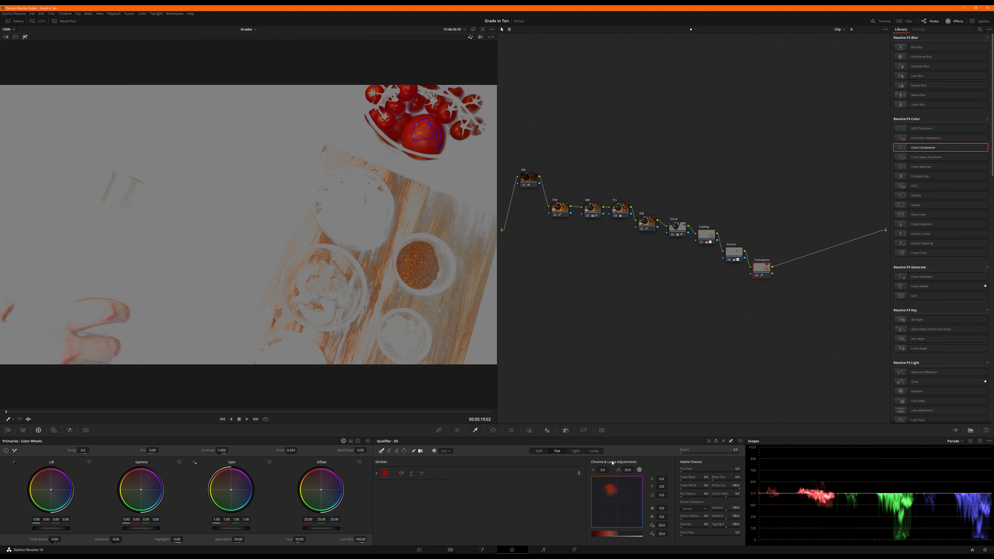
pyautogui.moveTo(688, 477); pyautogui.dragTo(713, 524)
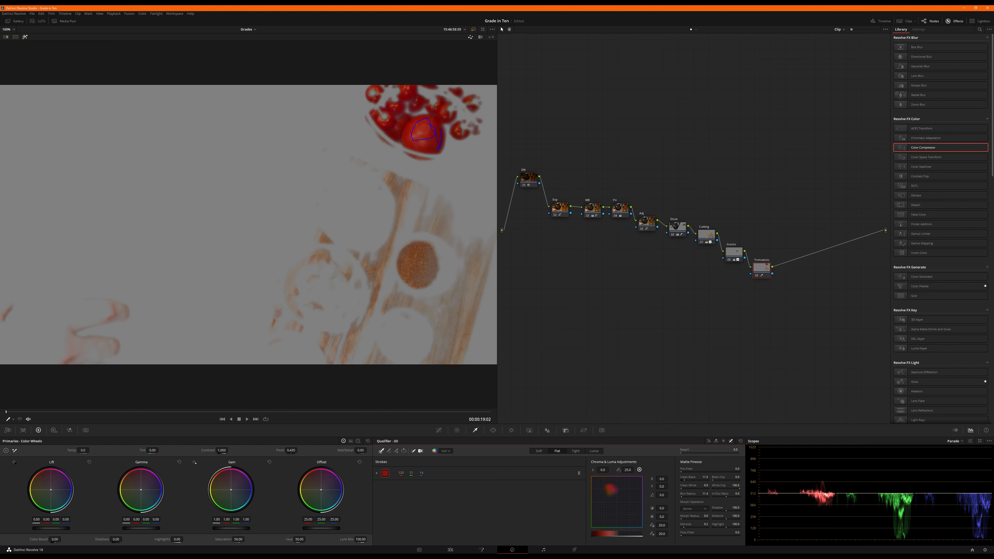
pyautogui.moveTo(690, 486)
pyautogui.mouseDown()
pyautogui.moveTo(773, 486)
pyautogui.moveTo(688, 488)
pyautogui.mouseUp()
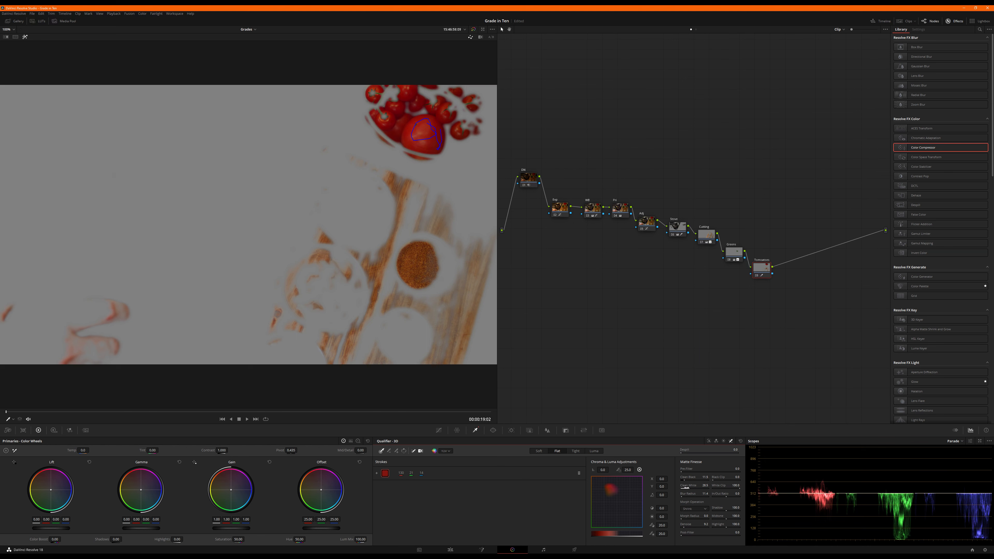
# Limit the tomato key with a circular window moved over the tomato bowl and widened to cover it.
pyautogui.click(493, 430)
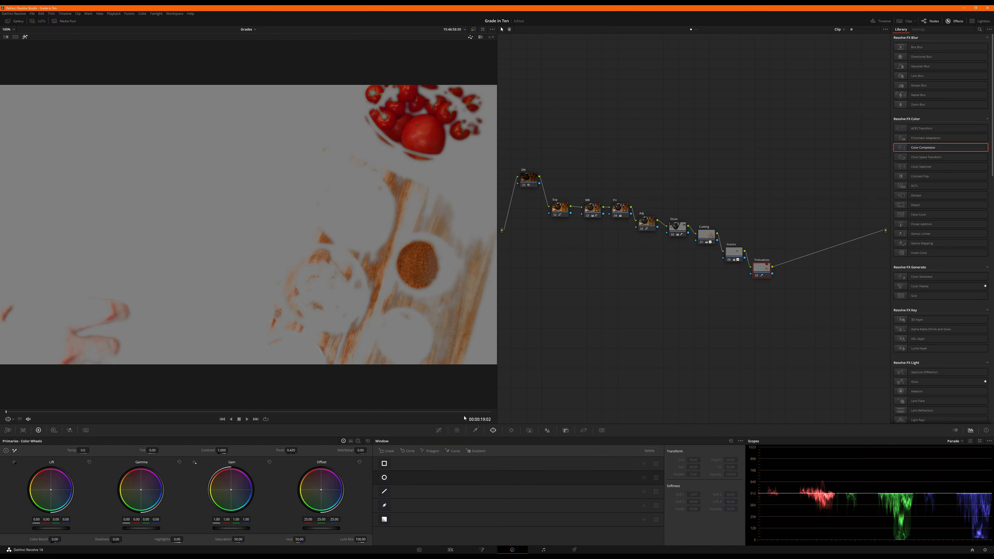
pyautogui.click(384, 477)
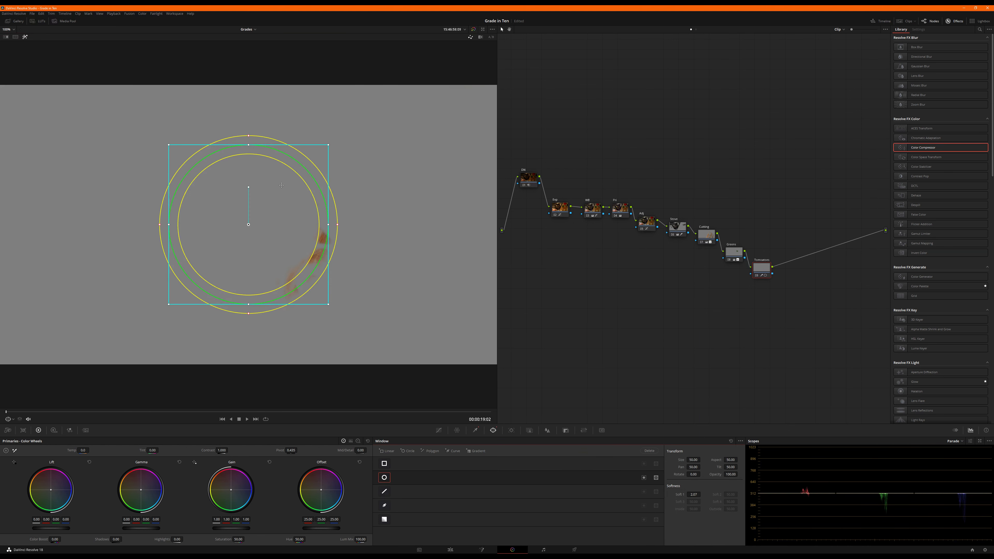
pyautogui.moveTo(282, 185); pyautogui.dragTo(454, 65)
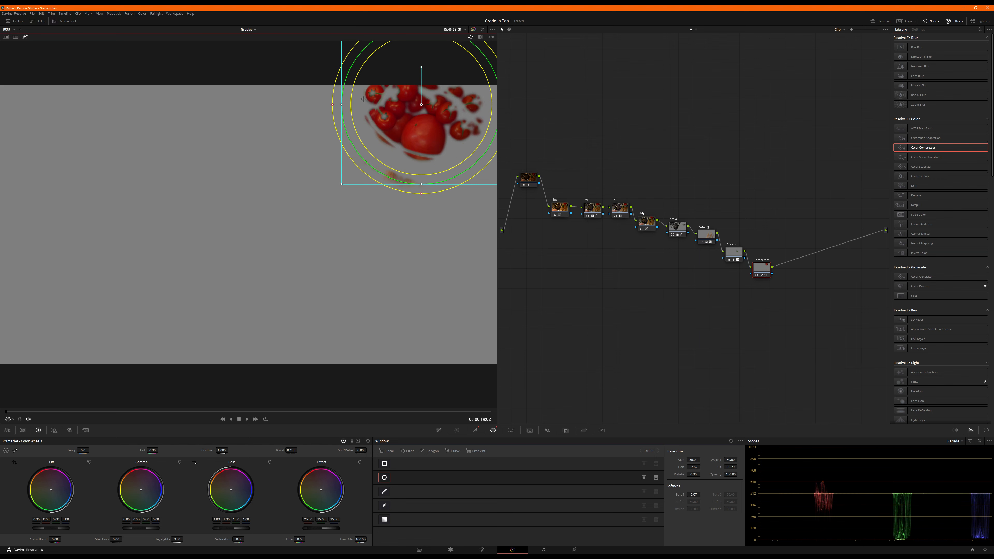
pyautogui.moveTo(342, 104); pyautogui.dragTo(292, 105)
pyautogui.moveTo(384, 107); pyautogui.dragTo(430, 105)
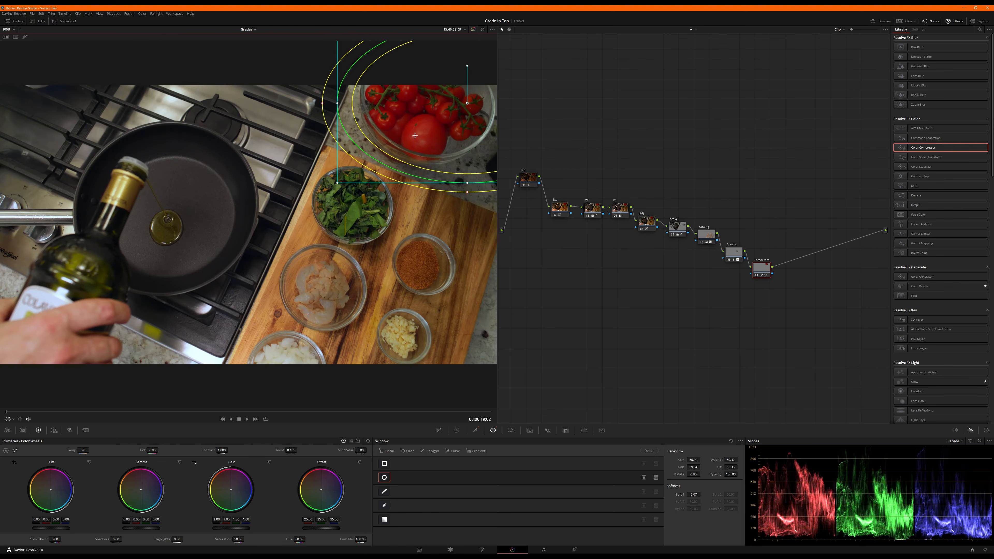
# Lift the upper part of the luma curve on the Tomatoes node.
pyautogui.click(438, 430)
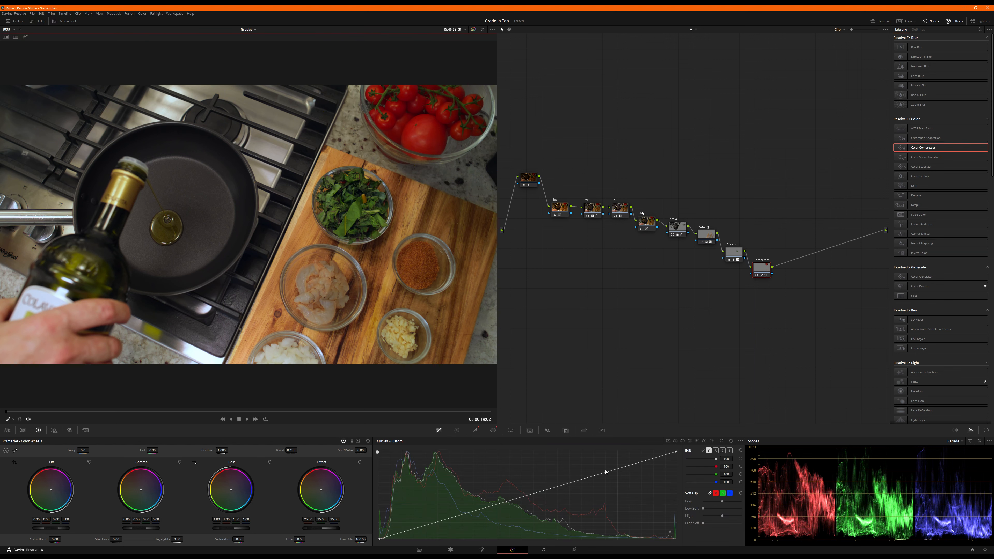
pyautogui.moveTo(600, 476); pyautogui.dragTo(588, 470)
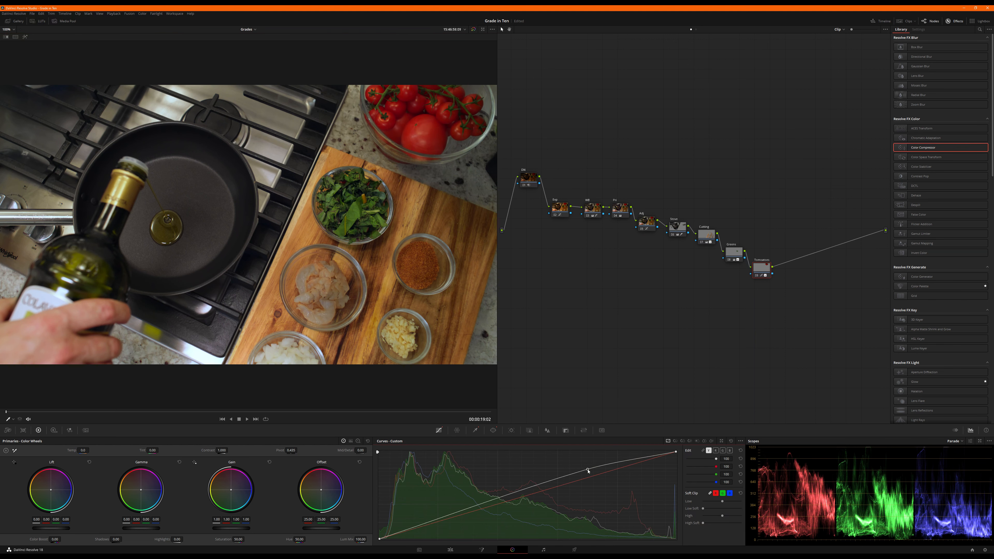
# Link the curve channels on the Tomatoes node, refine the upper curve point and set the saturation to 40.
pyautogui.click(703, 450)
pyautogui.moveTo(588, 470); pyautogui.dragTo(587, 469)
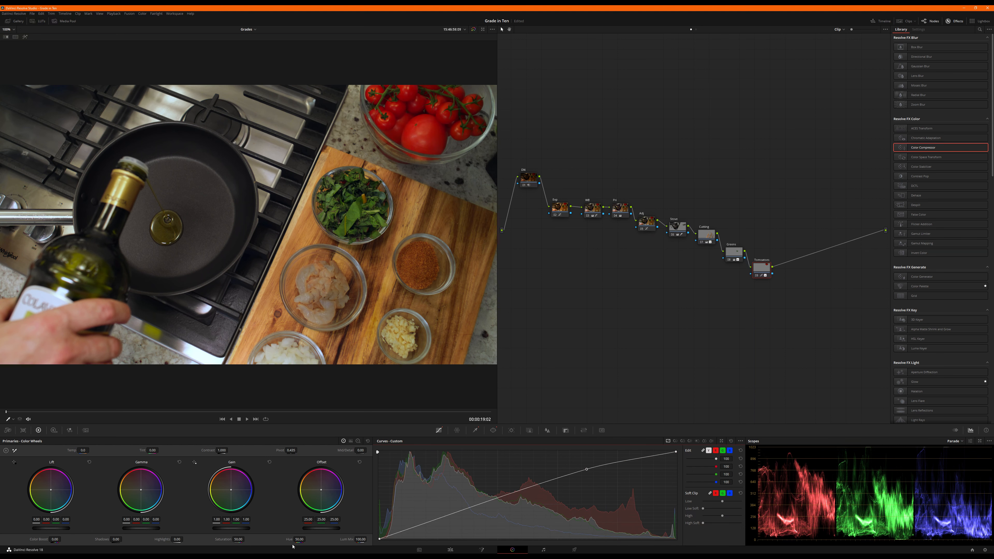
pyautogui.click(239, 539)
pyautogui.write('35')
pyautogui.press('Return')
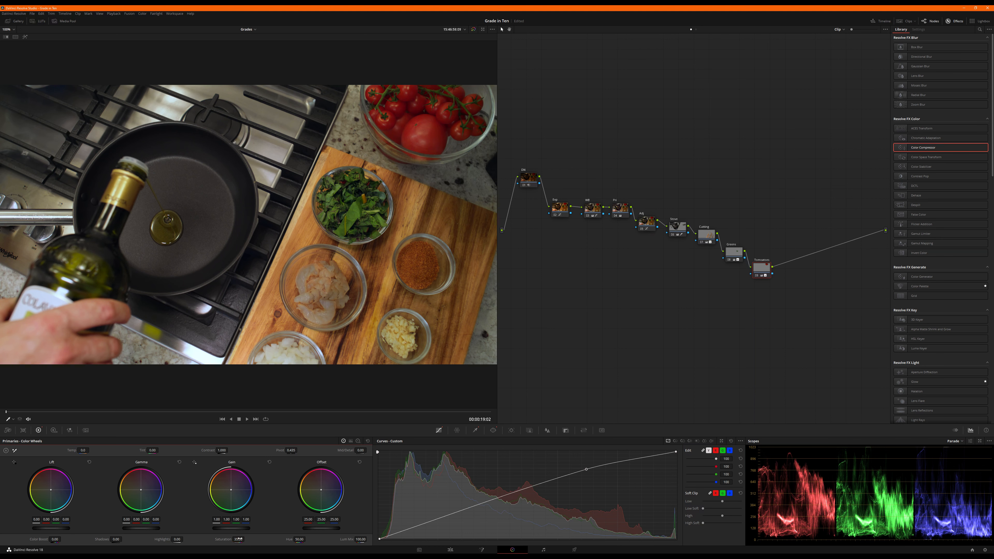
pyautogui.click(240, 539)
pyautogui.write('40')
pyautogui.press('Return')
pyautogui.moveTo(586, 469); pyautogui.dragTo(584, 470)
# Toggle the Tomatoes node off and on to compare the tomato correction.
pyautogui.click(763, 274)
pyautogui.click(764, 274)
pyautogui.click(763, 274)
pyautogui.click(764, 273)
# Add a serial node after Tomatoes, place it near the output and label it Sharp.
pyautogui.moveTo(763, 267); pyautogui.dragTo(865, 235)
pyautogui.hotkey('alt', 's')
pyautogui.rightClick(866, 232)
pyautogui.click(872, 244)
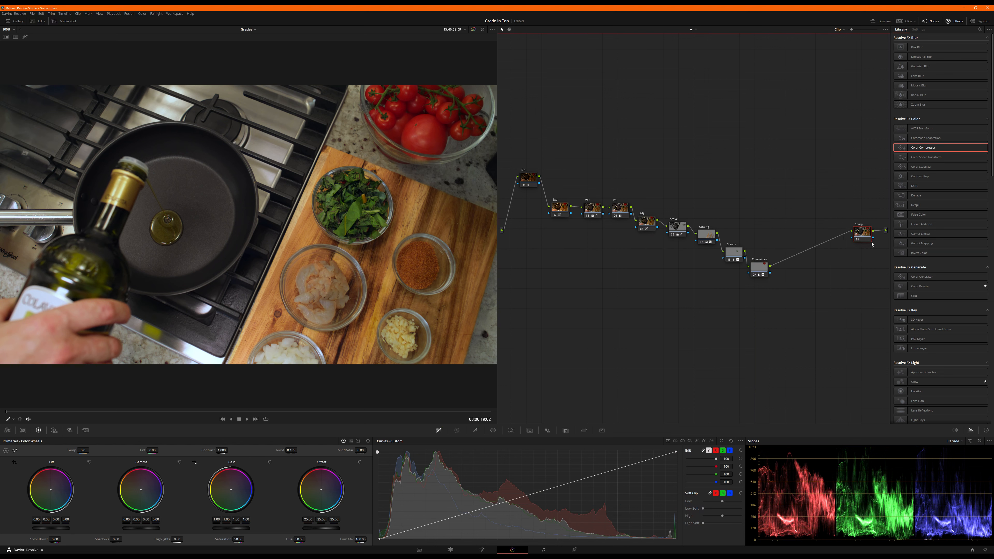
# Sharpen the image on the Sharp node by setting the linked blur radius to 0.47, and reposition the node.
pyautogui.click(547, 430)
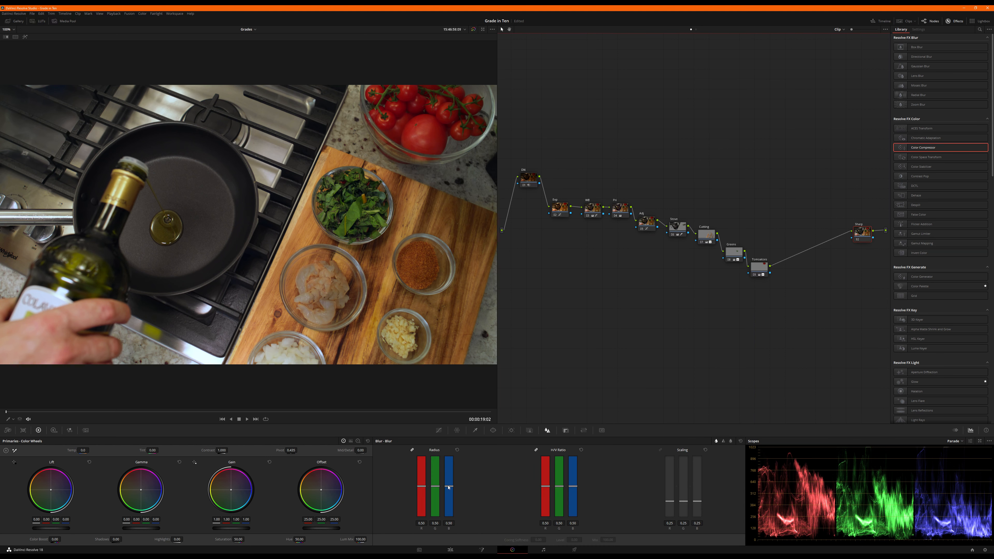
pyautogui.moveTo(448, 488); pyautogui.dragTo(449, 489)
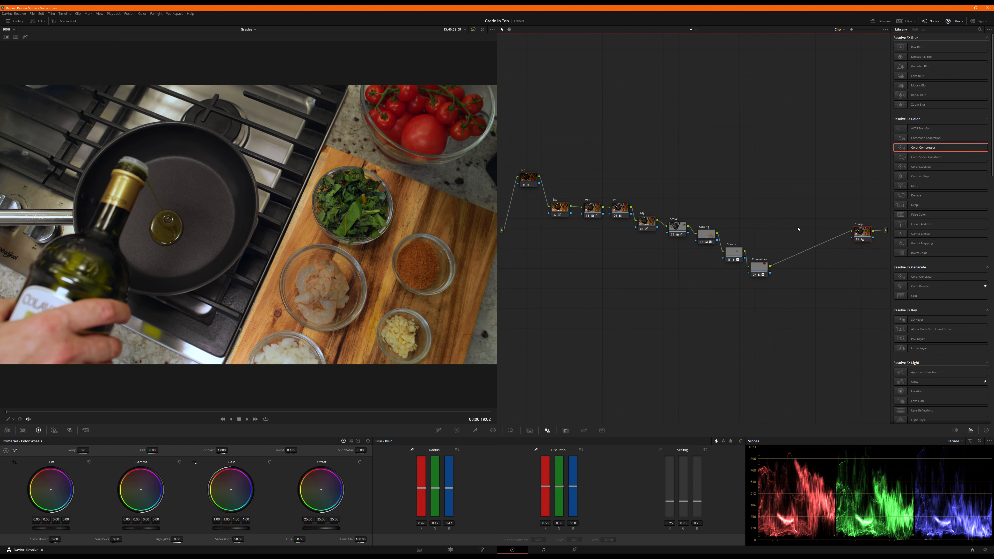
pyautogui.moveTo(859, 233); pyautogui.dragTo(863, 240)
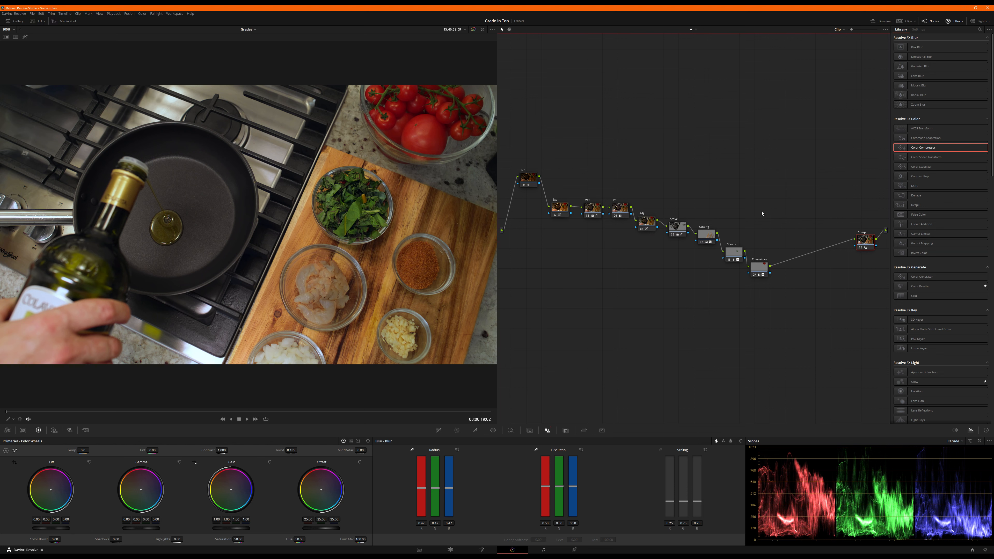
# Insert a node labelled LAB before Sharp, set its color space to Lab (CIE) and lower its Shadows slightly.
pyautogui.moveTo(864, 247); pyautogui.dragTo(863, 245)
pyautogui.hotkey('shift', 's')
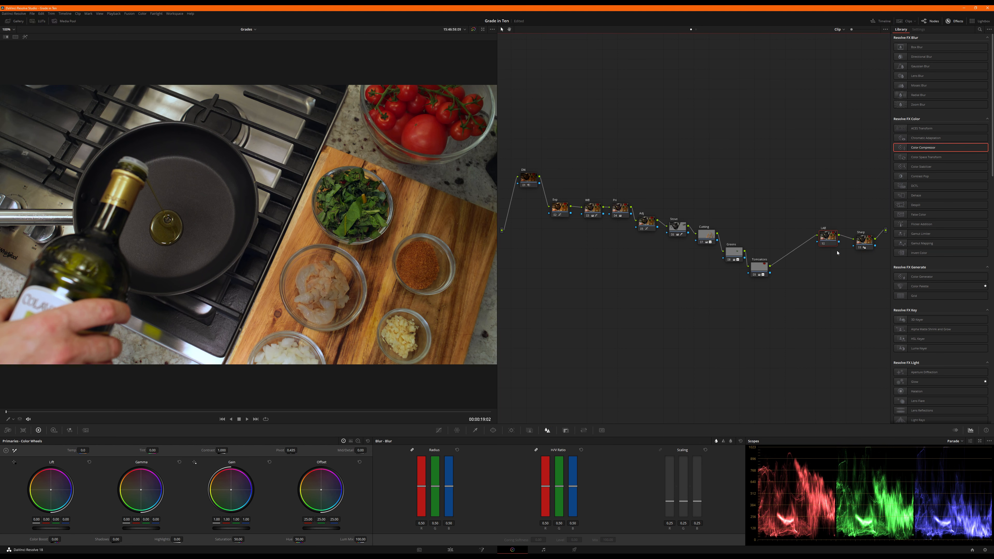
pyautogui.rightClick(825, 242)
pyautogui.moveTo(831, 308)
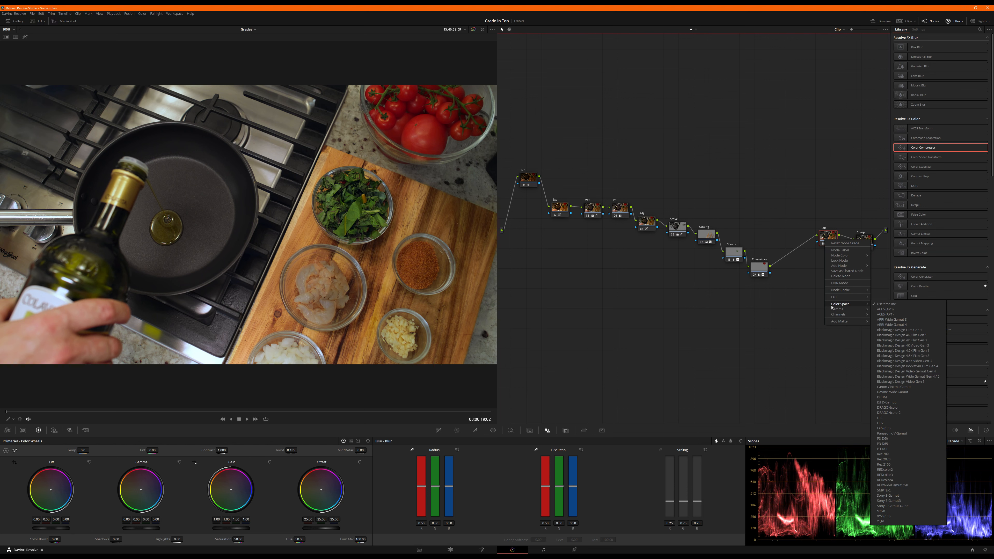
pyautogui.click(886, 429)
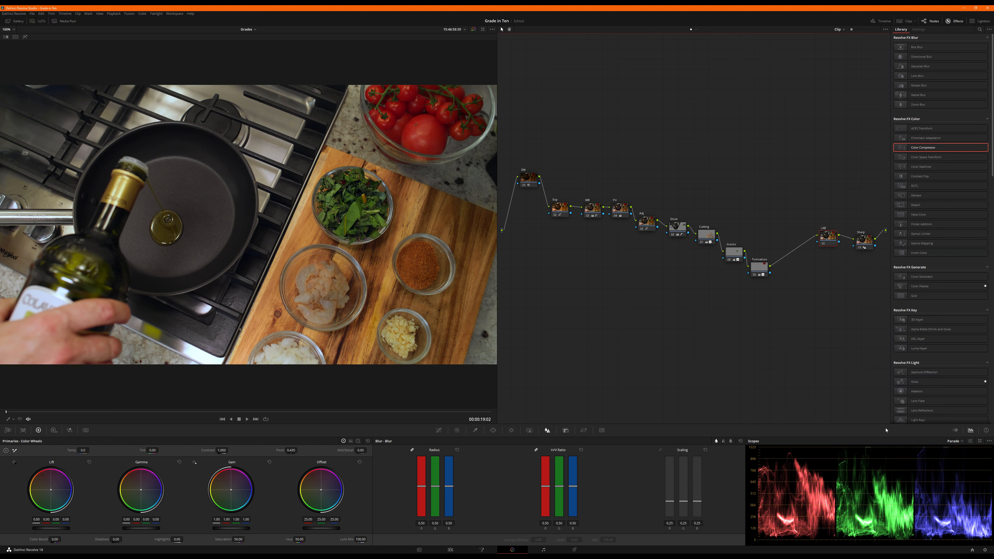
pyautogui.moveTo(831, 239); pyautogui.dragTo(830, 241)
pyautogui.moveTo(114, 539); pyautogui.dragTo(113, 539)
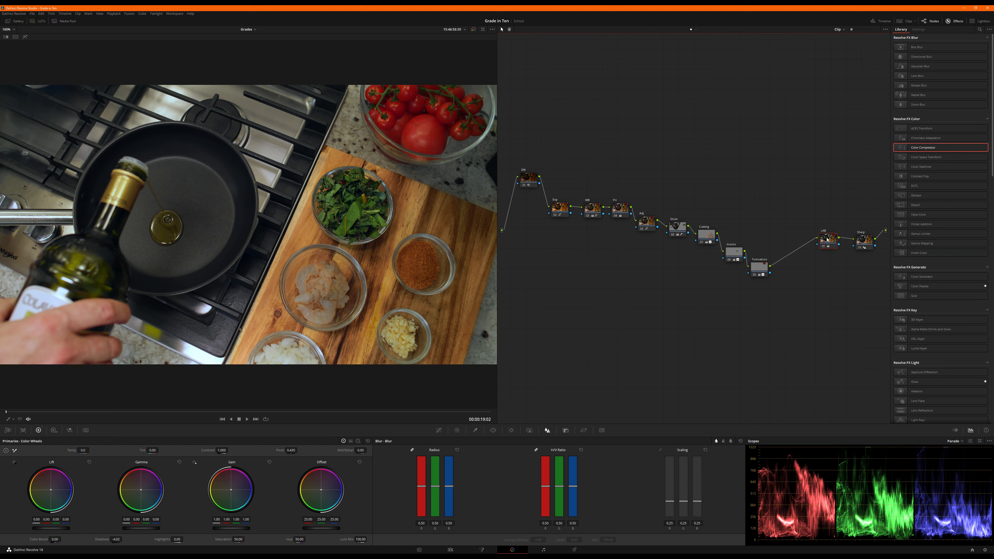
# Insert a serial node before LAB and label it TR Exp.
pyautogui.moveTo(827, 240); pyautogui.dragTo(794, 239)
pyautogui.hotkey('shift', 's')
pyautogui.rightClick(793, 240)
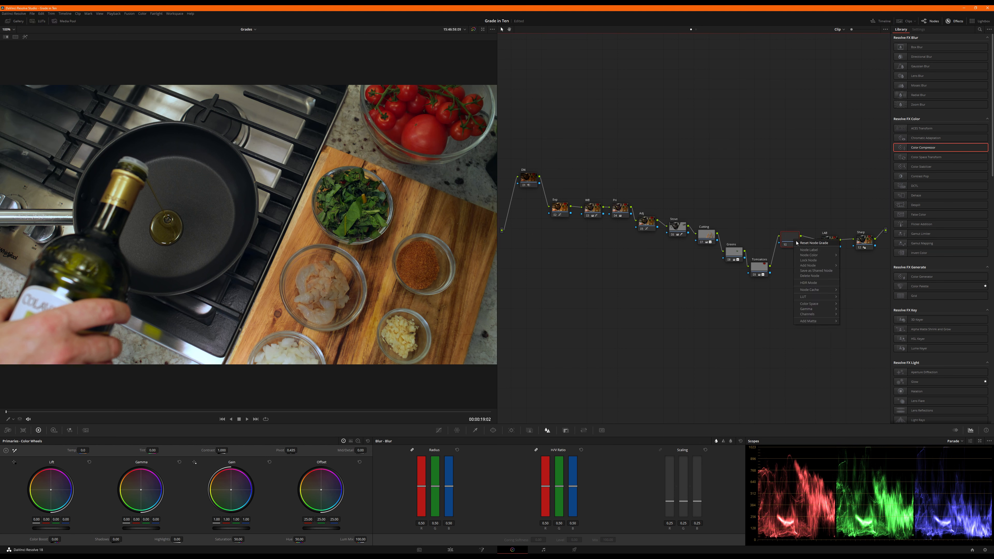
pyautogui.click(806, 250)
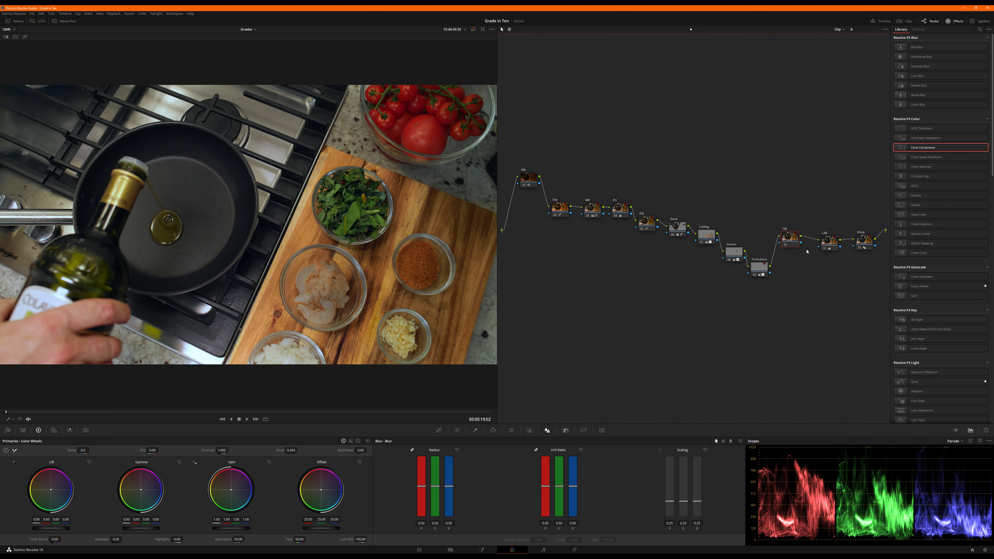
pyautogui.write('FR')
# Add a circular window to the TR Exp node, enlarge it well beyond the picture height and soften its edge.
pyautogui.scroll(-3, 429, 345)
pyautogui.click(493, 431)
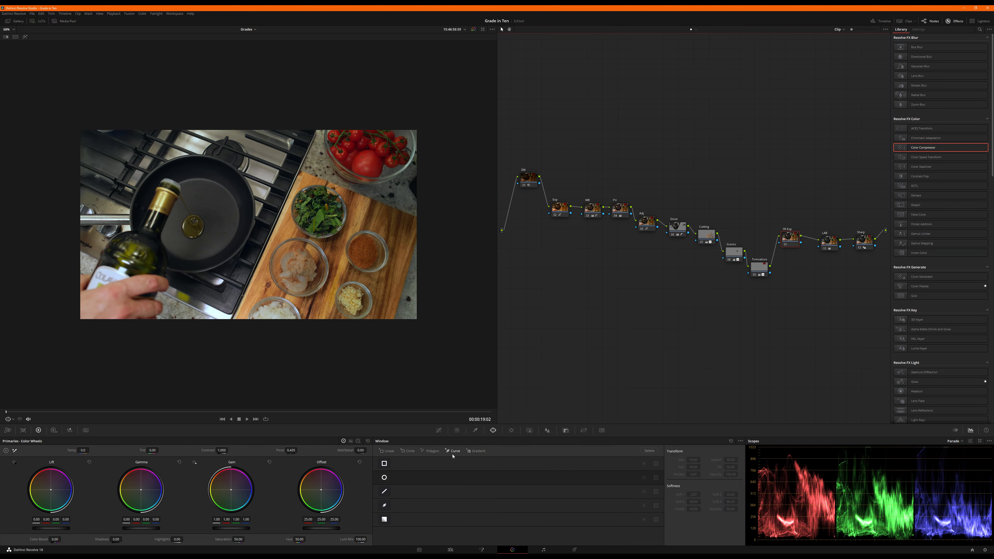
pyautogui.click(383, 476)
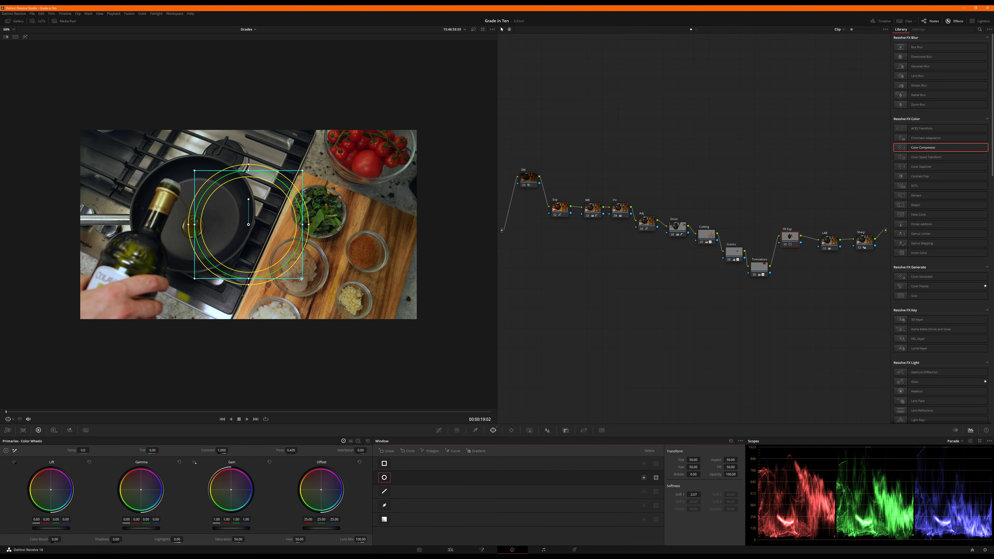
pyautogui.moveTo(303, 279); pyautogui.dragTo(441, 226)
pyautogui.moveTo(347, 220); pyautogui.dragTo(392, 224)
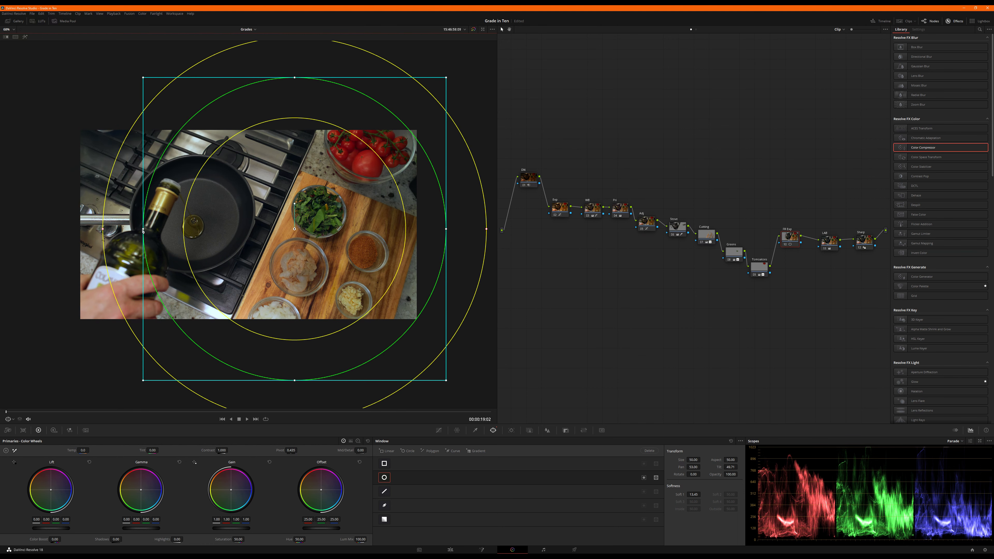
# Stretch the circular window into a wide oval and shift it toward the picture's lower left, leaving the upper-right corner outside.
pyautogui.moveTo(143, 231); pyautogui.dragTo(63, 234)
pyautogui.scroll(-4, 62, 234)
pyautogui.moveTo(163, 299); pyautogui.dragTo(97, 344)
pyautogui.moveTo(173, 313); pyautogui.dragTo(92, 351)
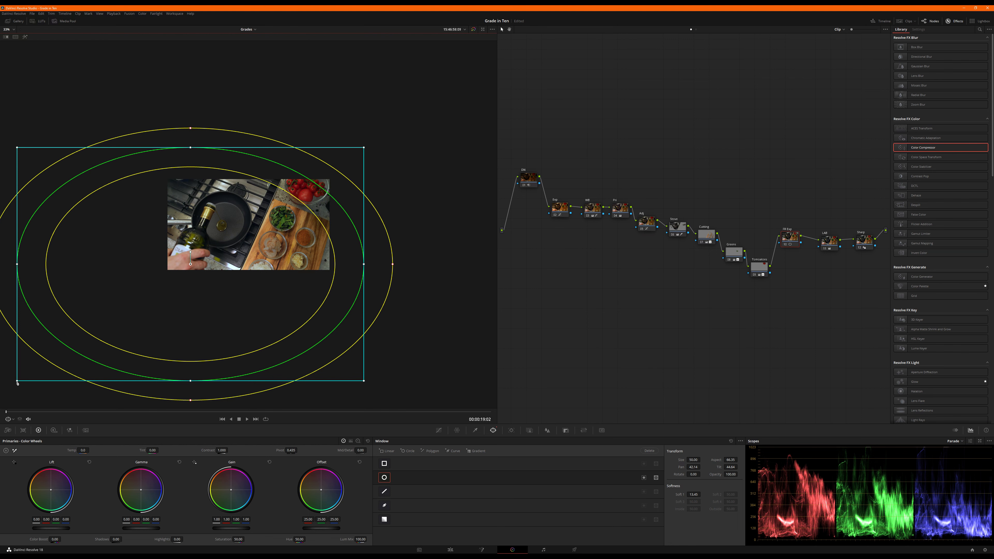
pyautogui.moveTo(18, 382); pyautogui.dragTo(52, 357)
pyautogui.moveTo(133, 308); pyautogui.dragTo(148, 293)
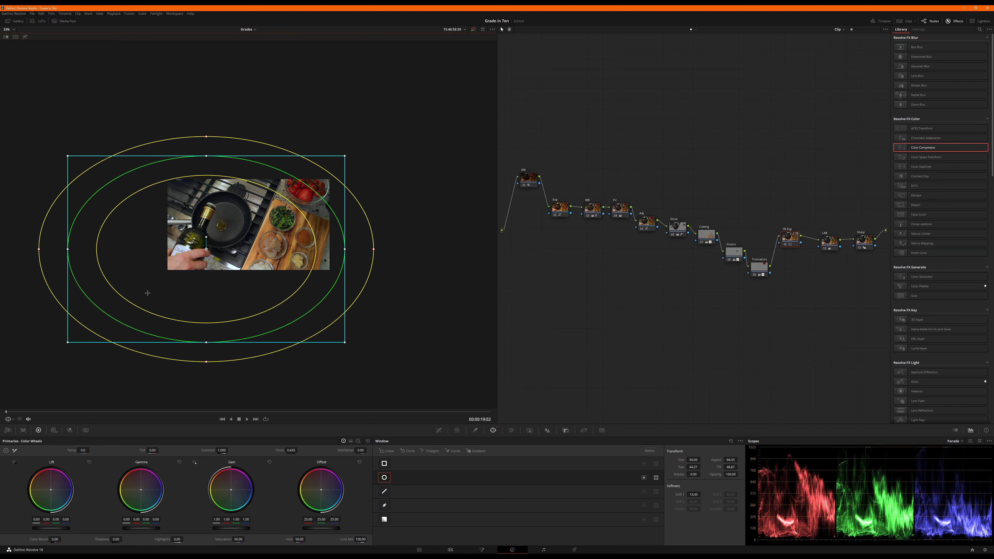
pyautogui.scroll(5, 151, 284)
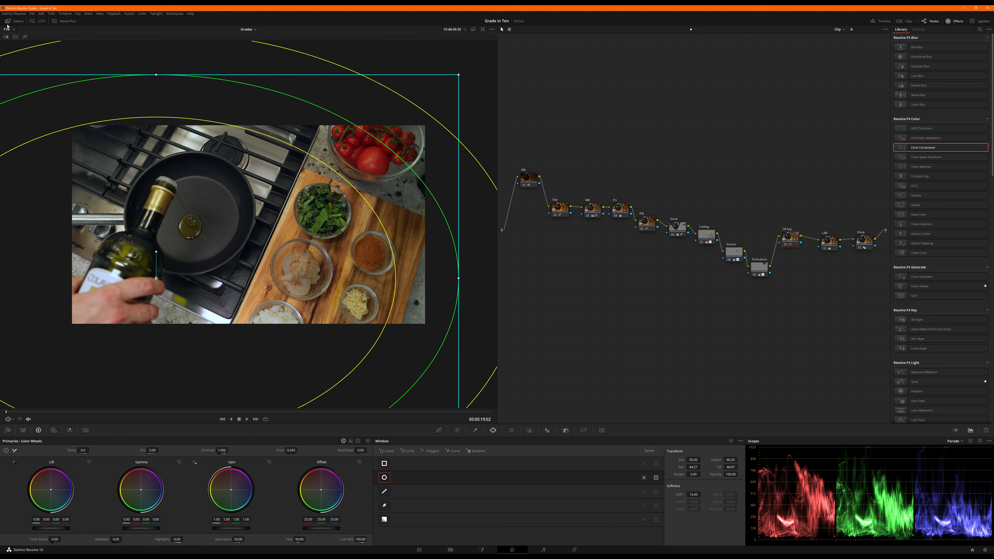
pyautogui.click(8, 29)
pyautogui.click(7, 37)
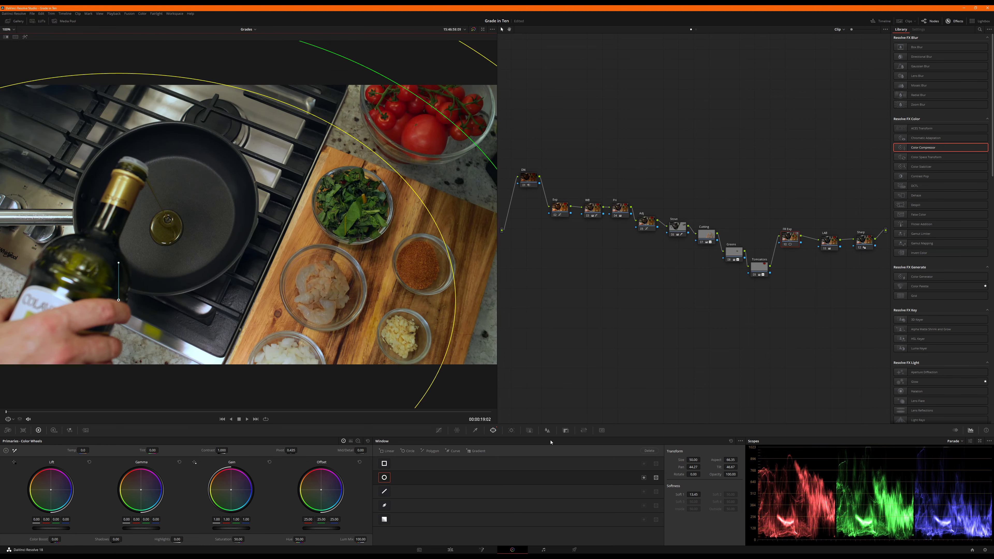
# Invert the TR Exp node's circular window and lift the upper part of the linked curve to brighten the area outside it.
pyautogui.click(439, 430)
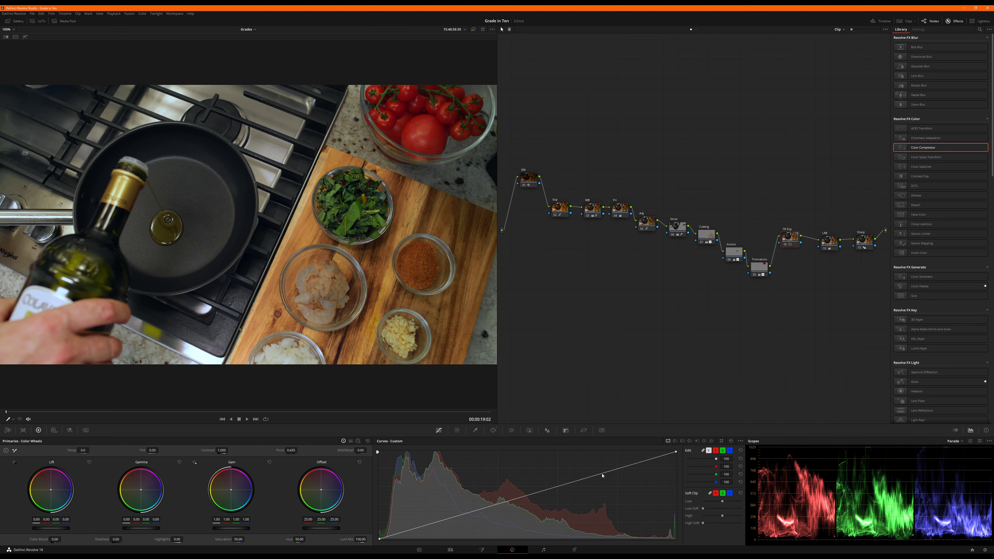
pyautogui.moveTo(603, 475); pyautogui.dragTo(595, 469)
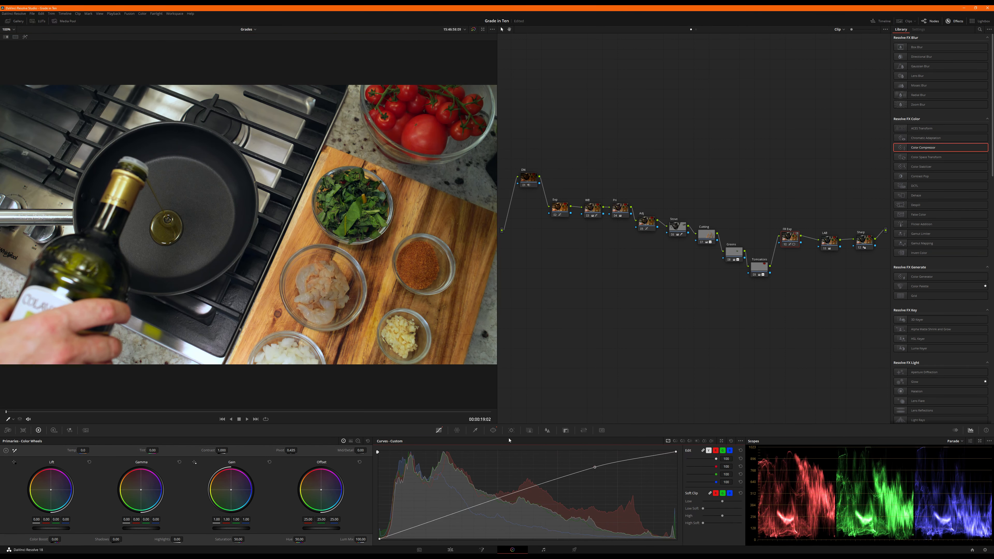
pyautogui.click(492, 431)
pyautogui.click(644, 478)
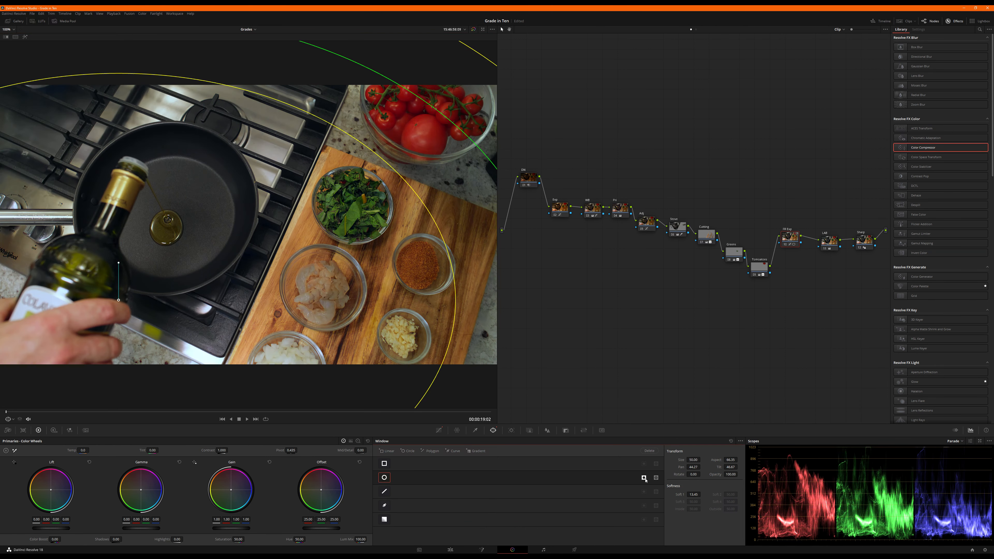
pyautogui.click(438, 430)
pyautogui.moveTo(595, 469); pyautogui.dragTo(558, 470)
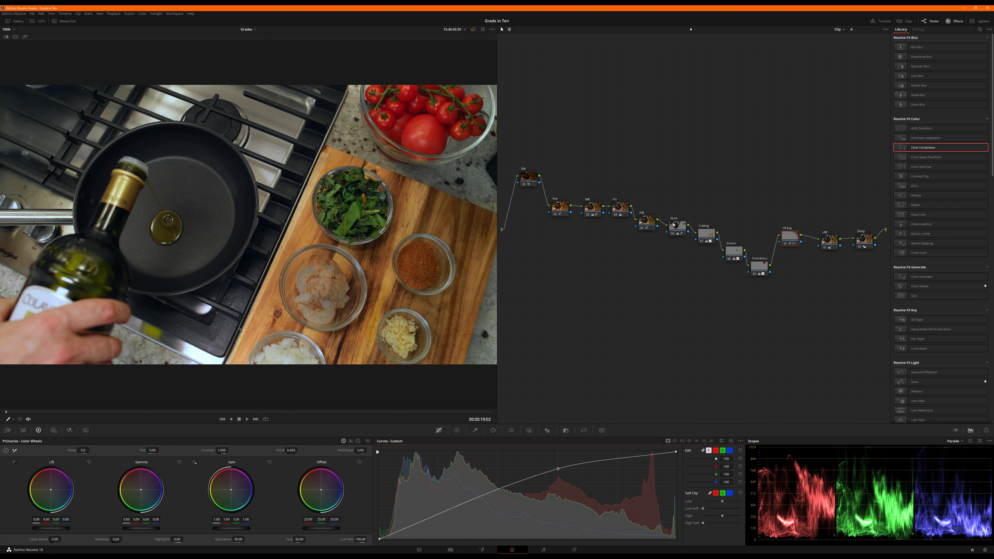
pyautogui.click(648, 223)
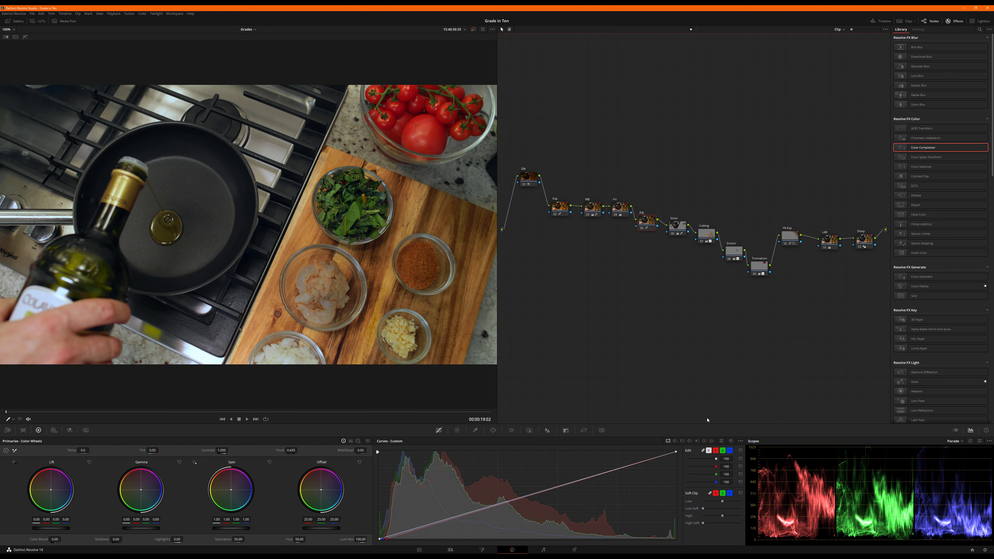
pyautogui.click(722, 450)
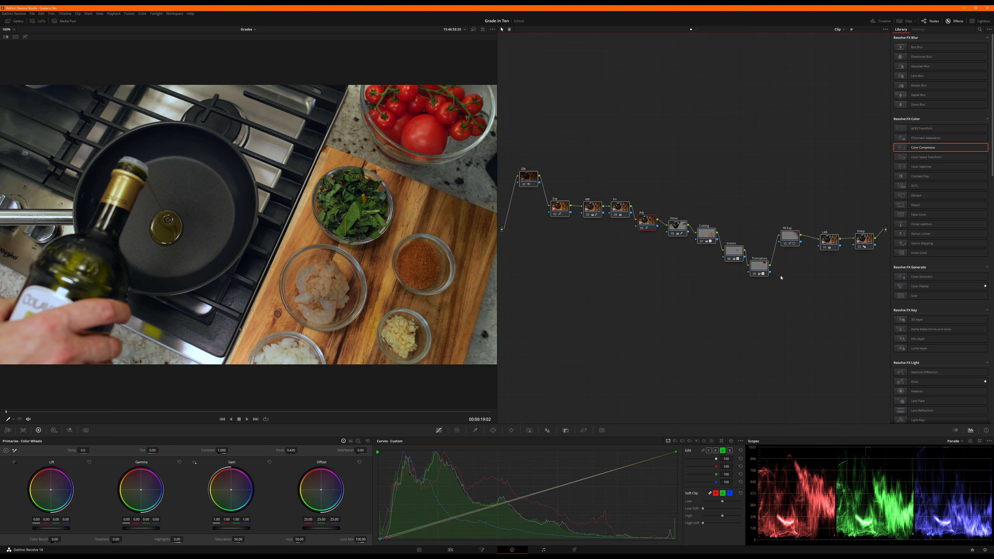
# Disable all nodes and re-enable the first node, Exp and WB one by one to review the primary corrections.
pyautogui.hotkey('alt', 'd')
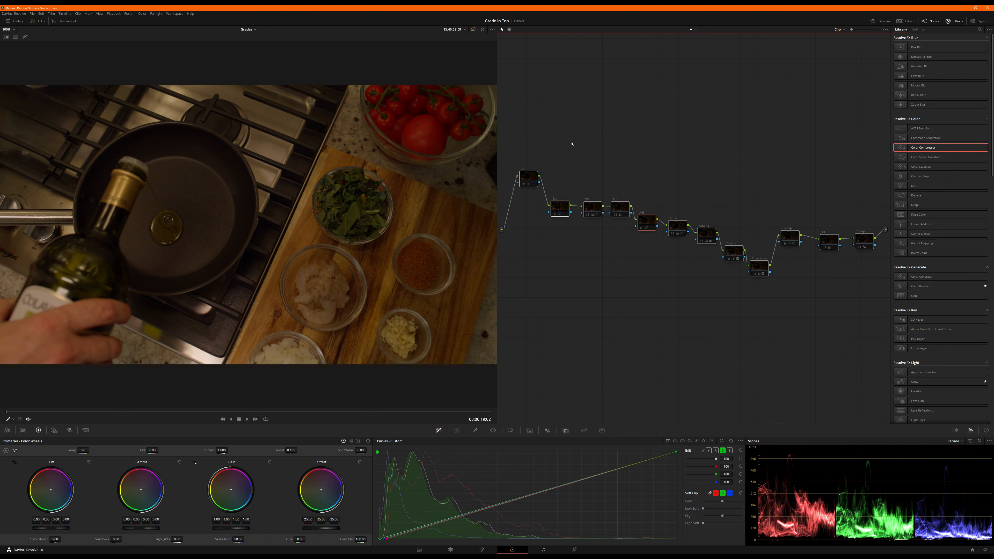
pyautogui.moveTo(571, 144); pyautogui.dragTo(532, 182)
pyautogui.hotkey('ctrl', 'd')
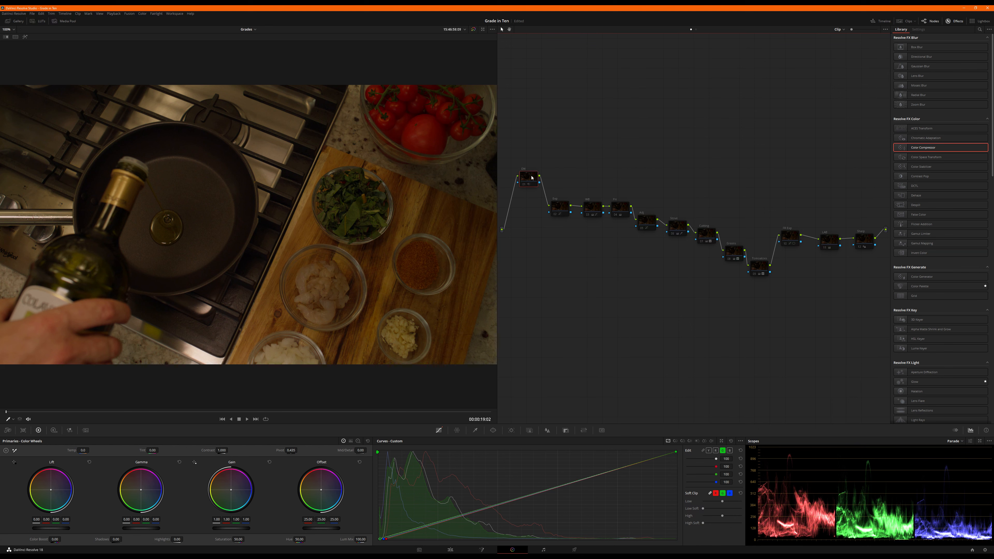
pyautogui.click(558, 210)
pyautogui.hotkey('ctrl', 'd')
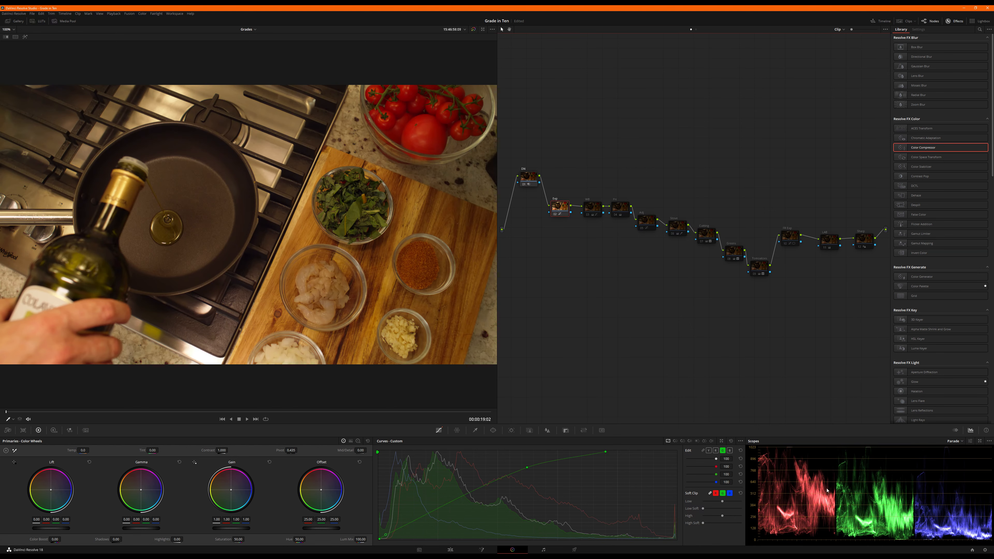
pyautogui.click(589, 209)
pyautogui.hotkey('ctrl', 'd')
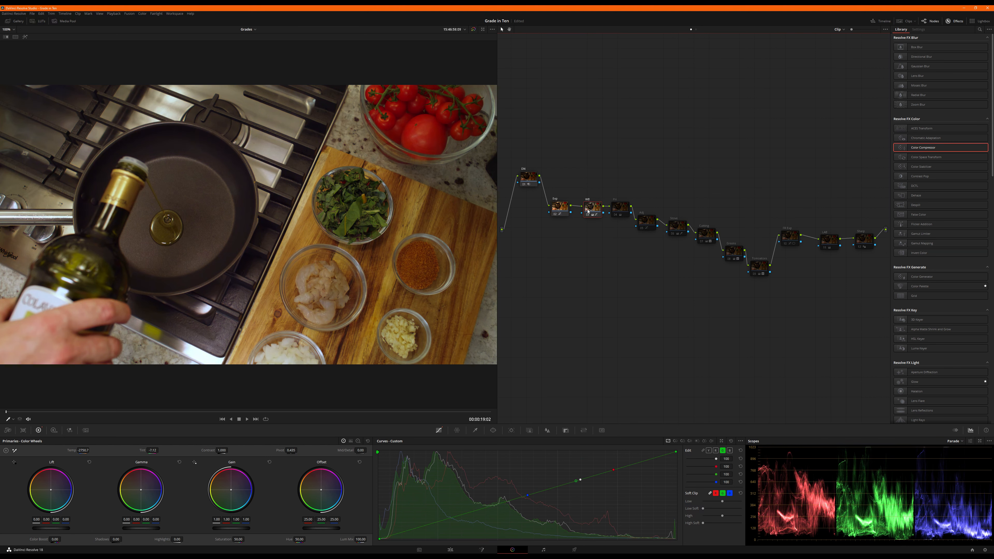
# Re-enable the two nodes following WB one after the other to compare their corrections.
pyautogui.moveTo(594, 208); pyautogui.dragTo(590, 209)
pyautogui.click(619, 212)
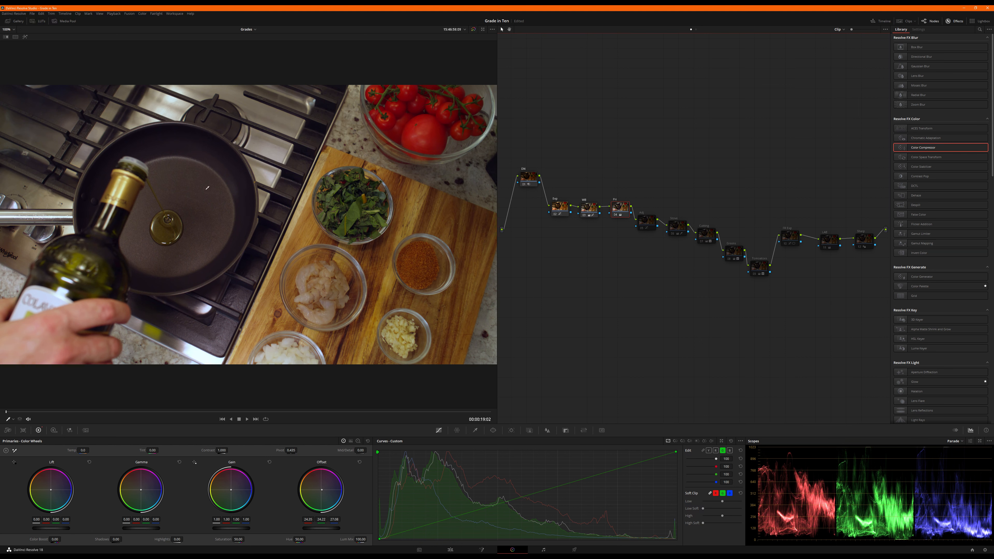
pyautogui.click(649, 221)
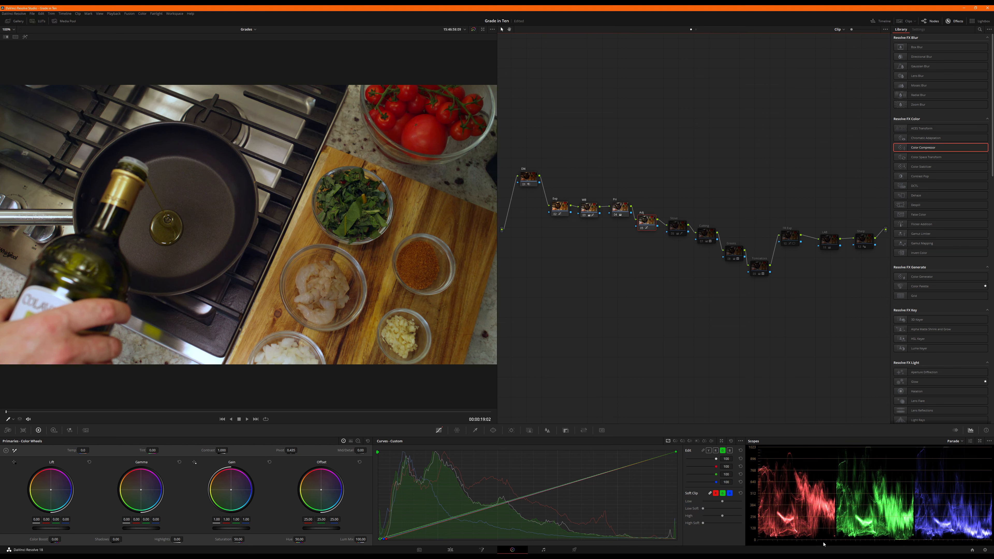
# Move the four keyed nodes for pan, cutting board, greens and tomatoes lower in the graph, apart from the primary nodes.
pyautogui.click(676, 230)
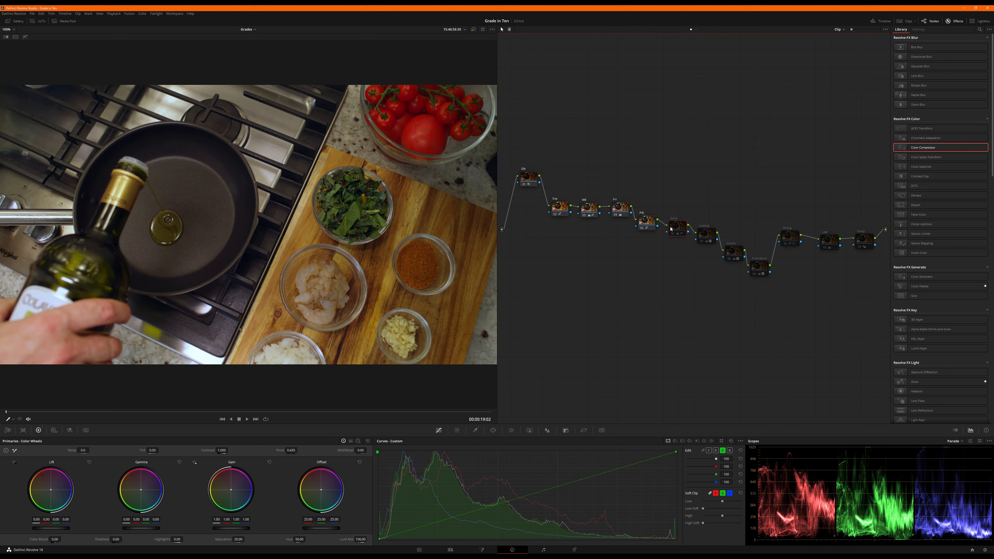
pyautogui.moveTo(673, 228); pyautogui.dragTo(758, 309)
pyautogui.click(730, 227)
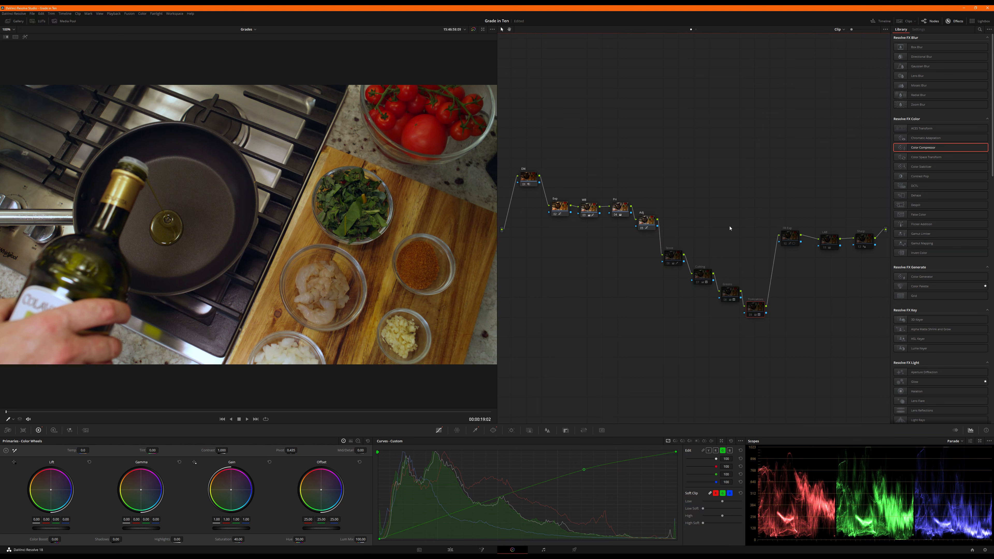
# Re-enable the keyed pan and cutting board nodes one after the other, toggling the cutting board node to compare its correction.
pyautogui.click(674, 257)
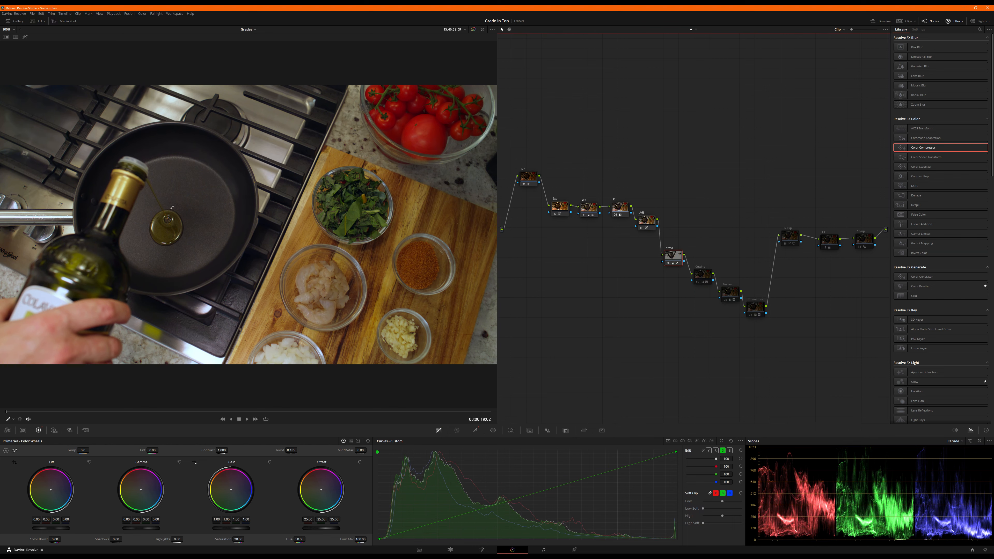
pyautogui.click(706, 281)
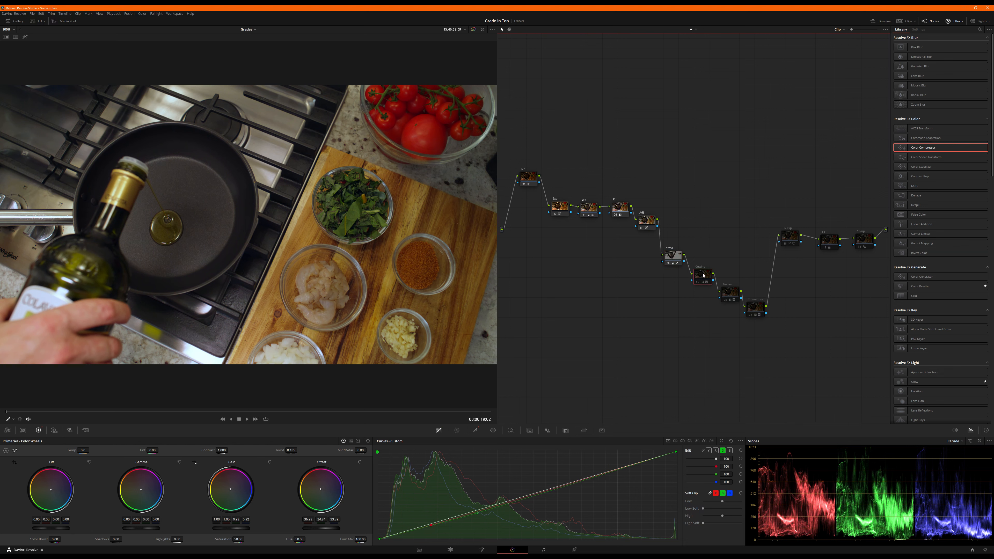
pyautogui.hotkey('ctrl', 'd')
pyautogui.hotkey('ctrl', 'd')
pyautogui.hotkey('ctrl', 'd')
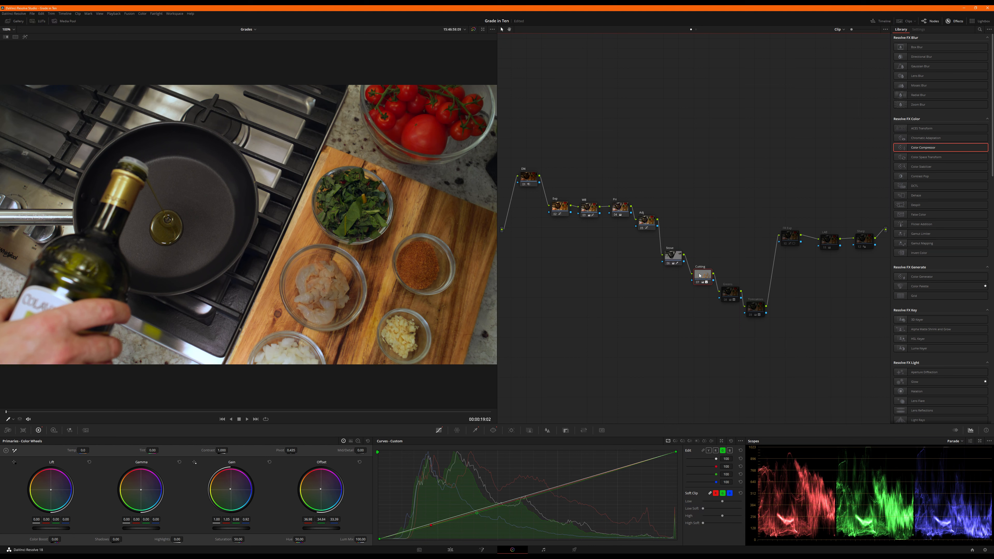
pyautogui.moveTo(700, 275); pyautogui.dragTo(699, 272)
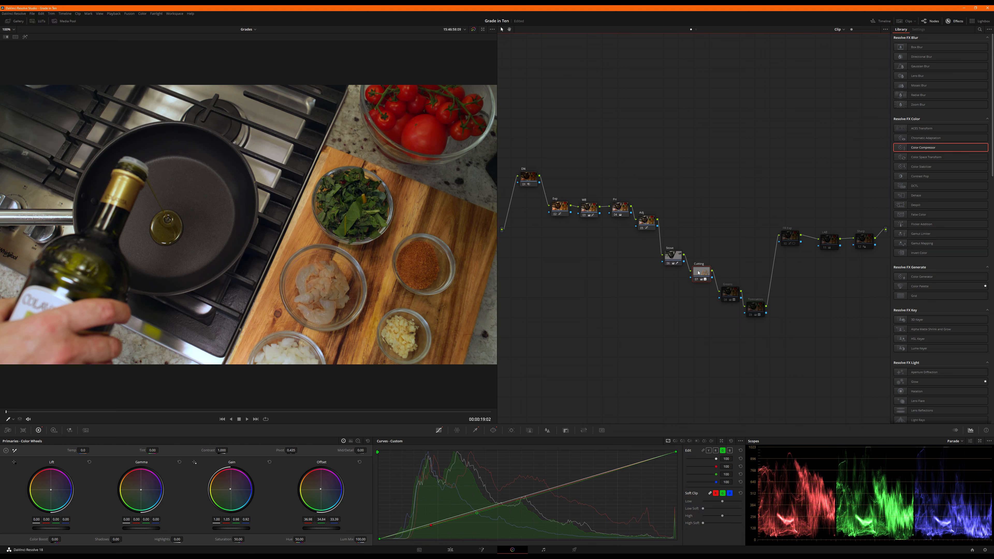
# Re-enable the keyed greens and tomatoes nodes one after the other to review their corrections.
pyautogui.click(728, 297)
pyautogui.hotkey('ctrl', 'd')
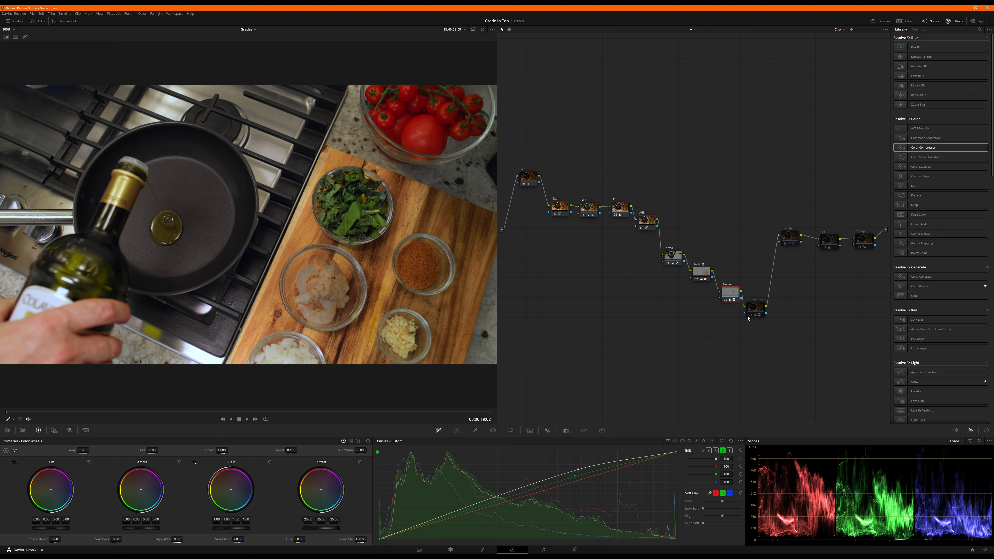
pyautogui.click(753, 309)
pyautogui.hotkey('ctrl', 'd')
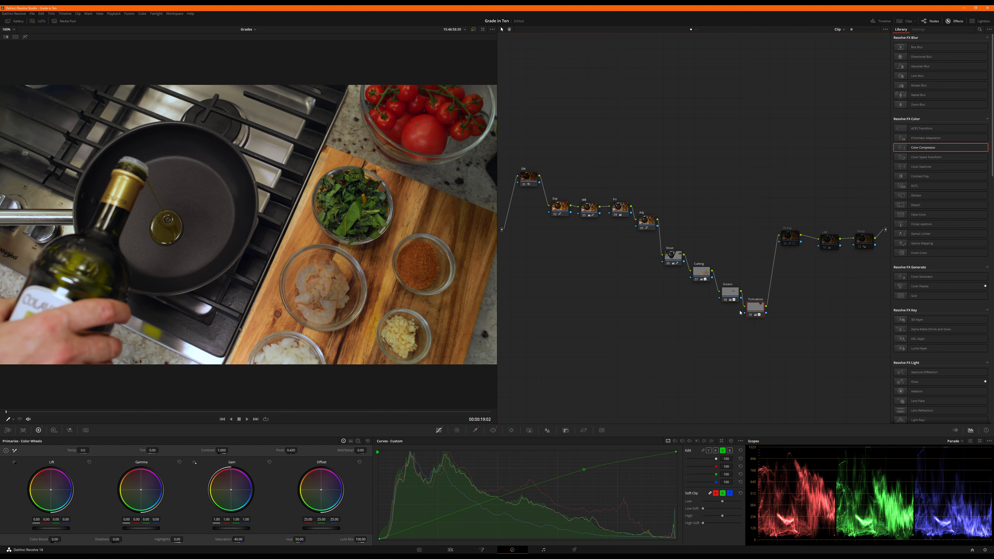
# Re-enable the TR Exp, LAB and Sharp nodes in turn to review the end of the chain.
pyautogui.click(790, 238)
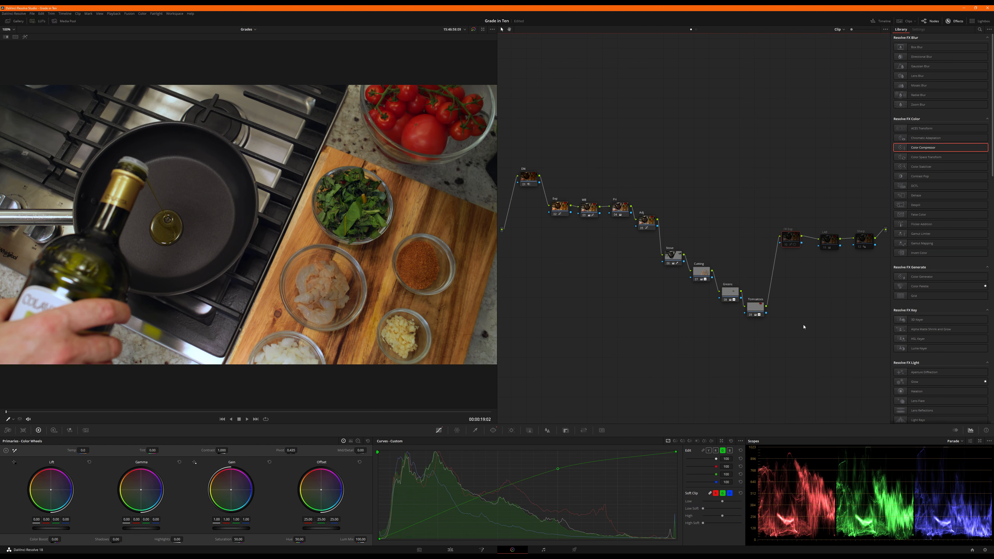
pyautogui.hotkey('ctrl', 'd')
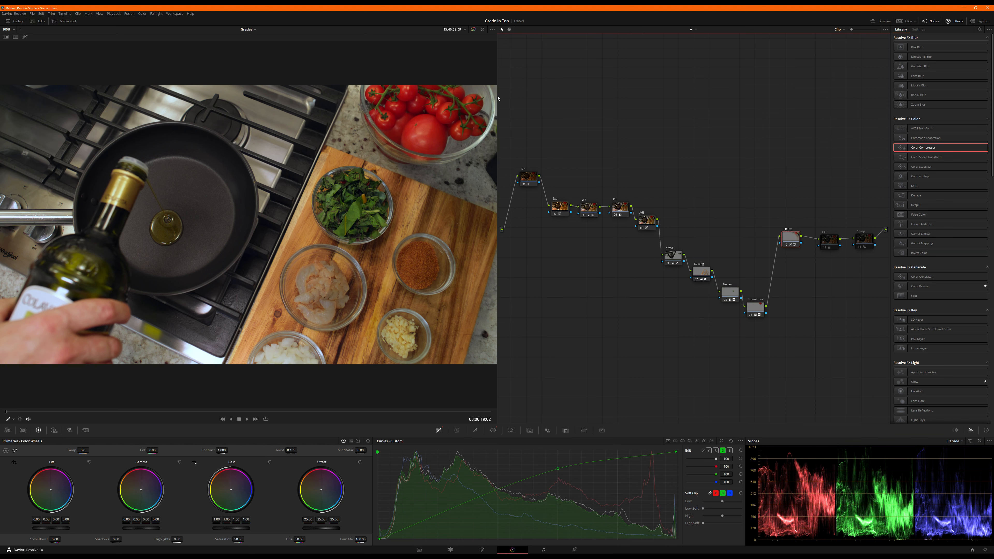
pyautogui.click(825, 241)
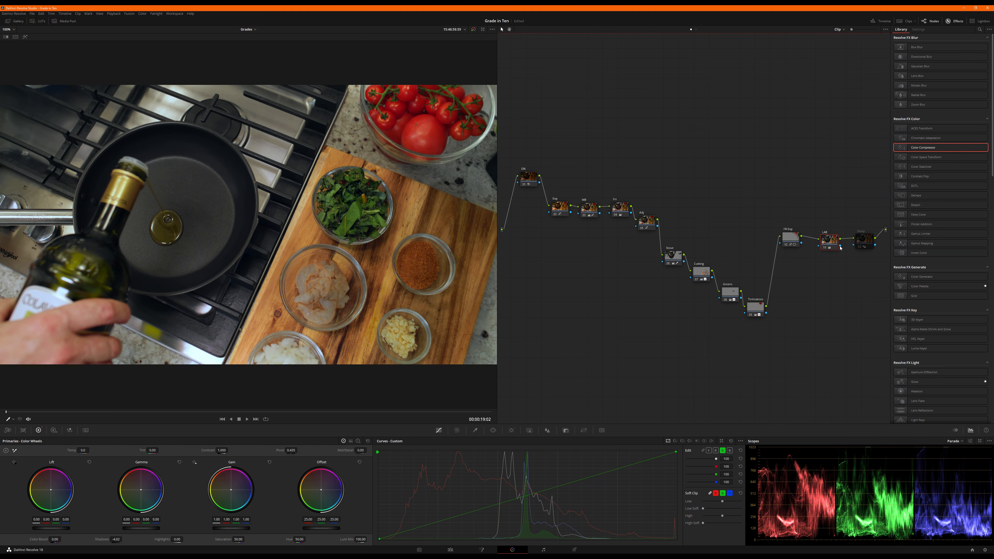
pyautogui.click(865, 241)
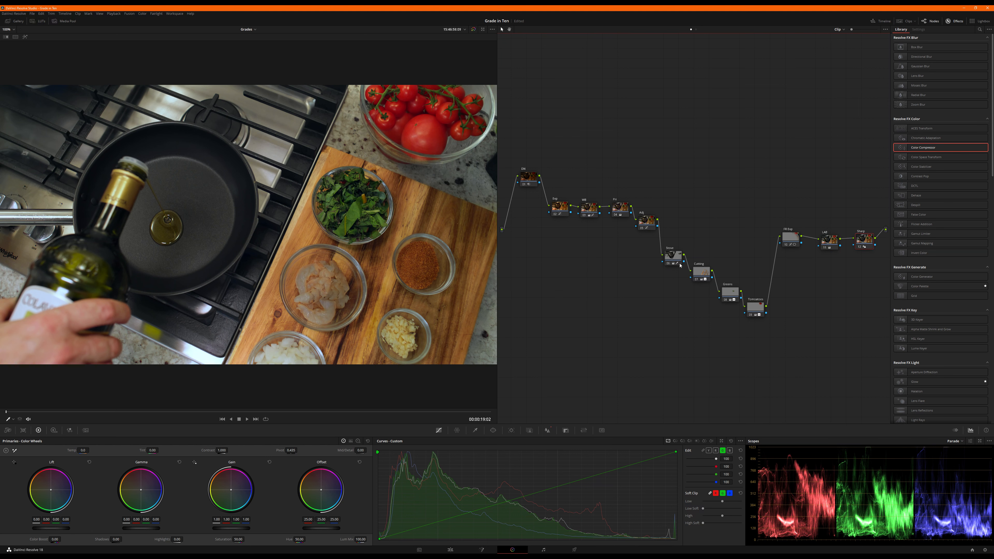
# Shift the four keyed nodes aside and insert a serial node labelled Hand between the primaries and the pan node.
pyautogui.moveTo(674, 234); pyautogui.dragTo(770, 324)
pyautogui.hotkey('shift', 's')
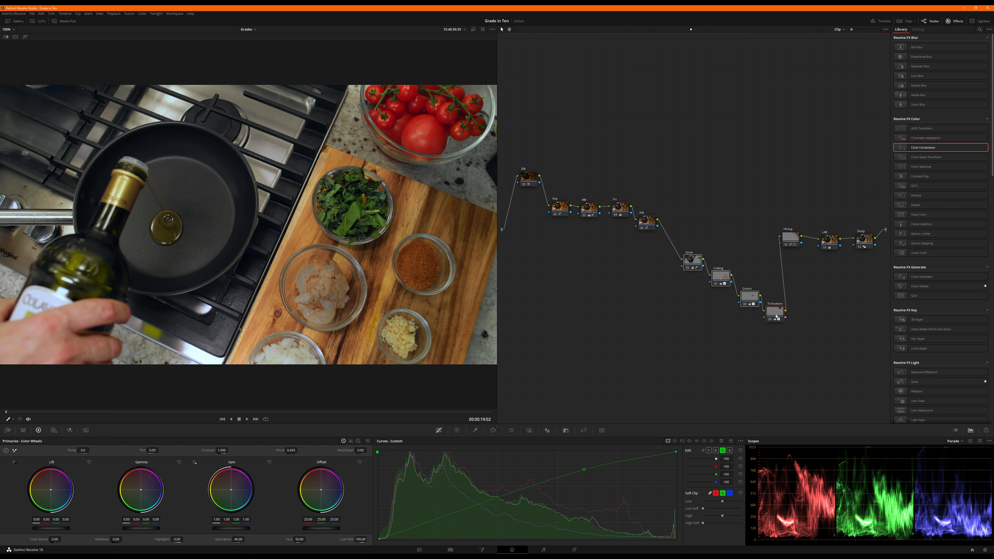
pyautogui.moveTo(689, 285); pyautogui.dragTo(675, 197)
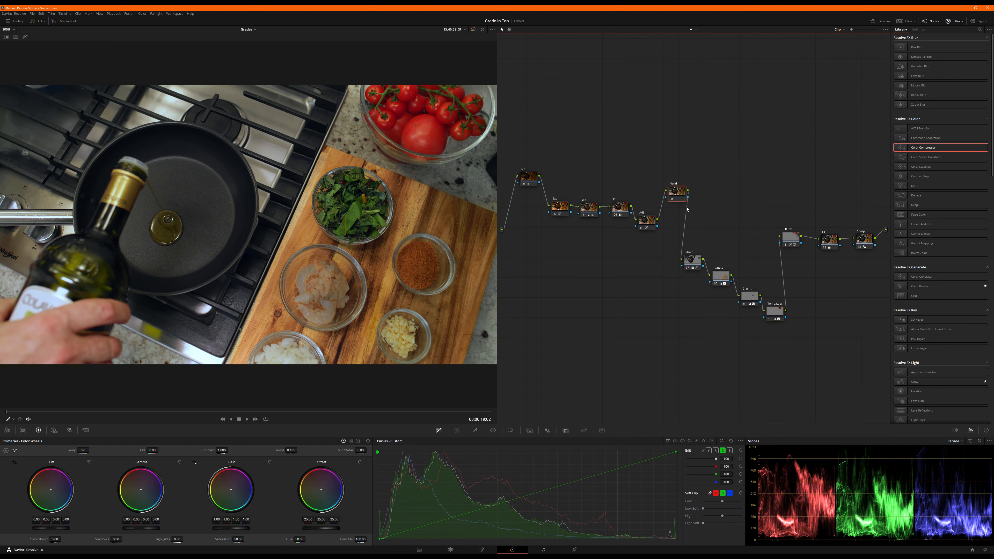
# Key the hand holding the bottle with a 3D qualifier stroke, highlight the selection and clean up its matte with the Matte Finesse controls.
pyautogui.click(476, 430)
pyautogui.click(730, 441)
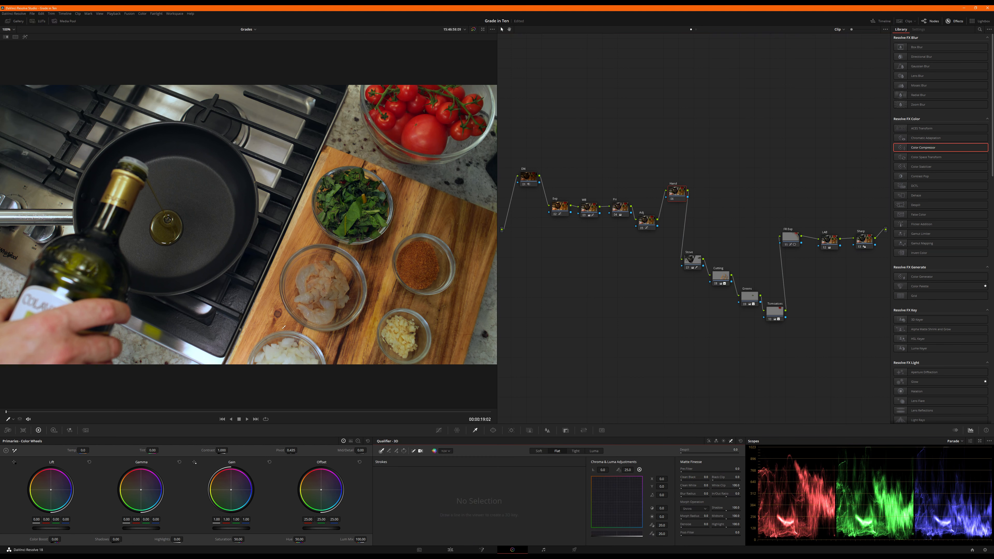
pyautogui.moveTo(87, 304)
pyautogui.mouseDown()
pyautogui.moveTo(37, 319)
pyautogui.moveTo(21, 340)
pyautogui.moveTo(99, 351)
pyautogui.mouseUp()
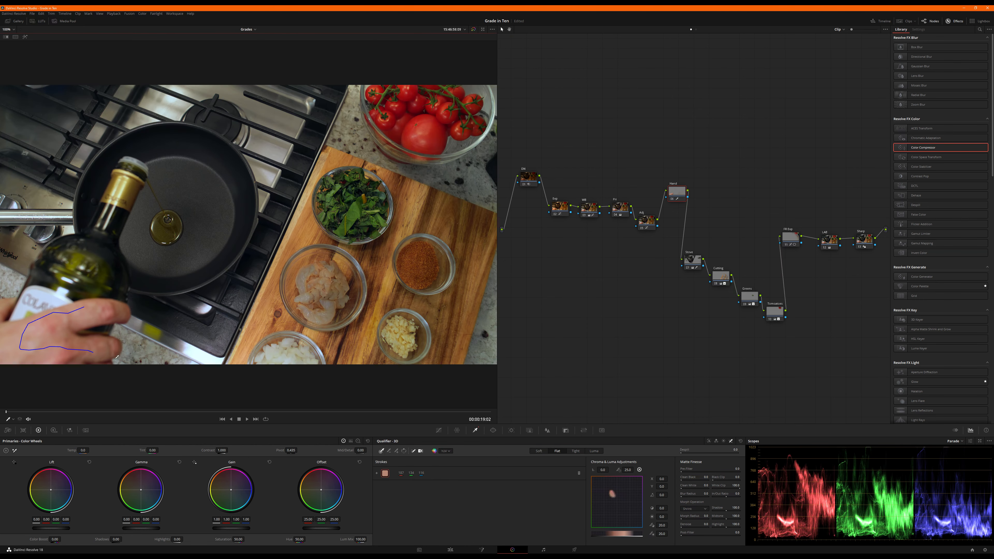
pyautogui.hotkey('shift', 'h')
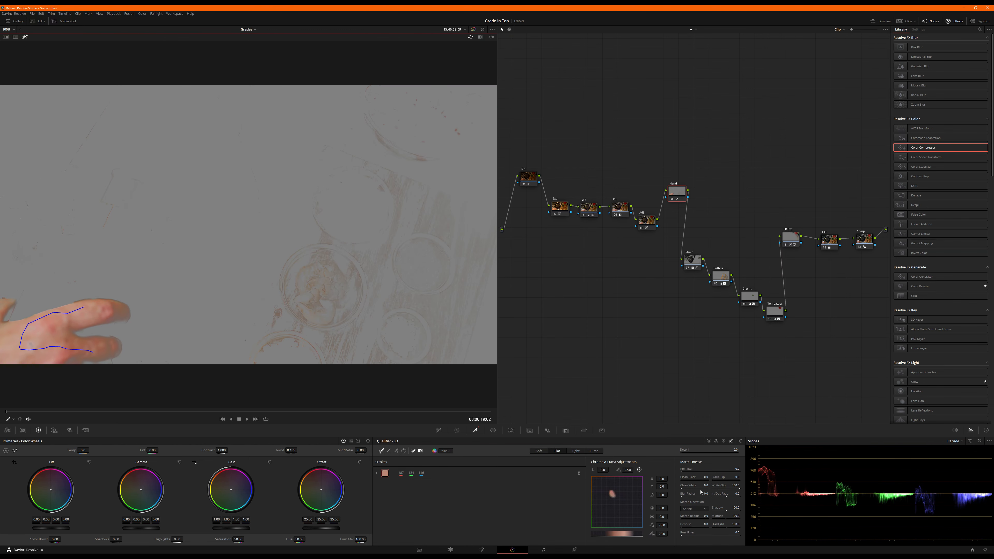
pyautogui.moveTo(683, 487)
pyautogui.mouseDown()
pyautogui.moveTo(693, 486)
pyautogui.moveTo(682, 479)
pyautogui.mouseUp()
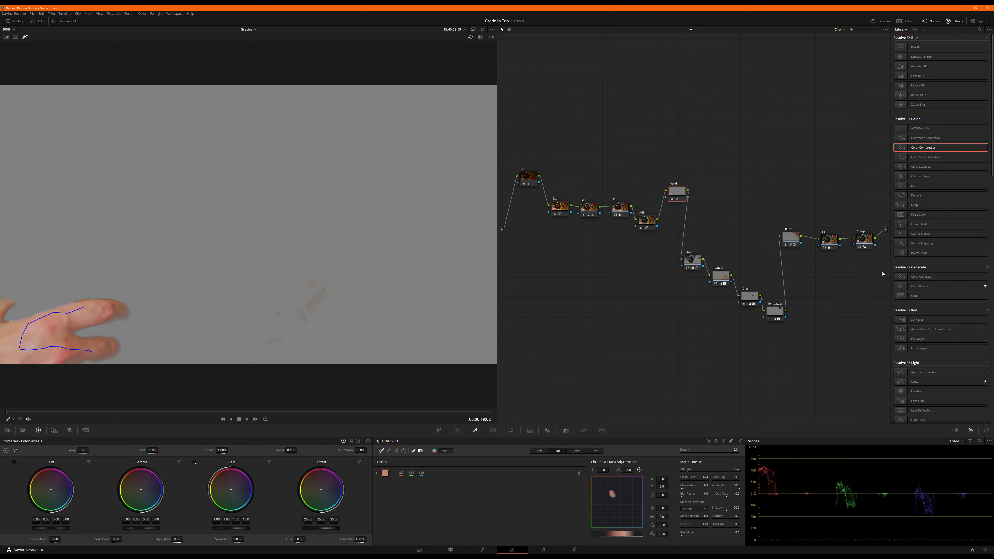
# Apply Color Compressor to the Hand node, sample the skin as target color, and compress hue to about 0.71 and saturation to about 0.47.
pyautogui.moveTo(912, 147); pyautogui.dragTo(682, 193)
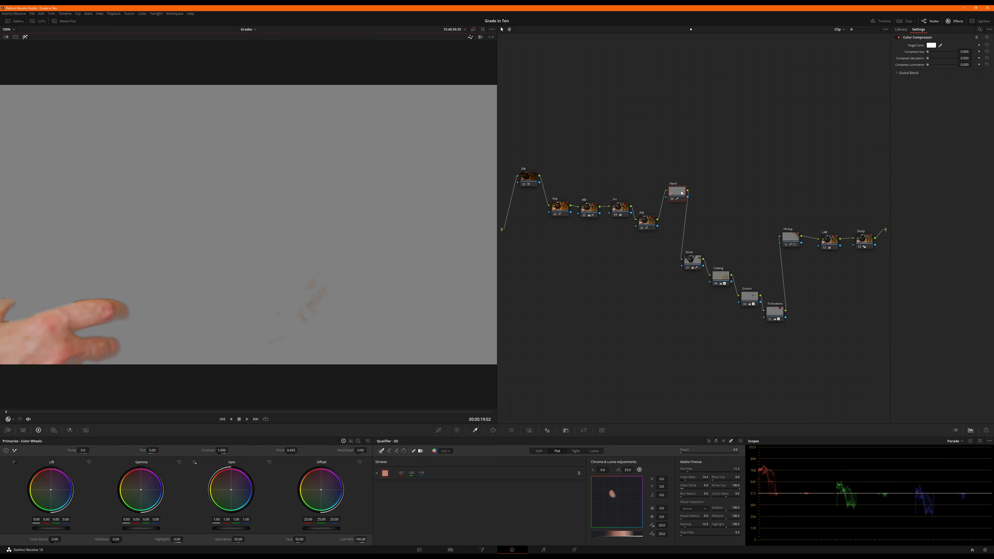
pyautogui.click(941, 45)
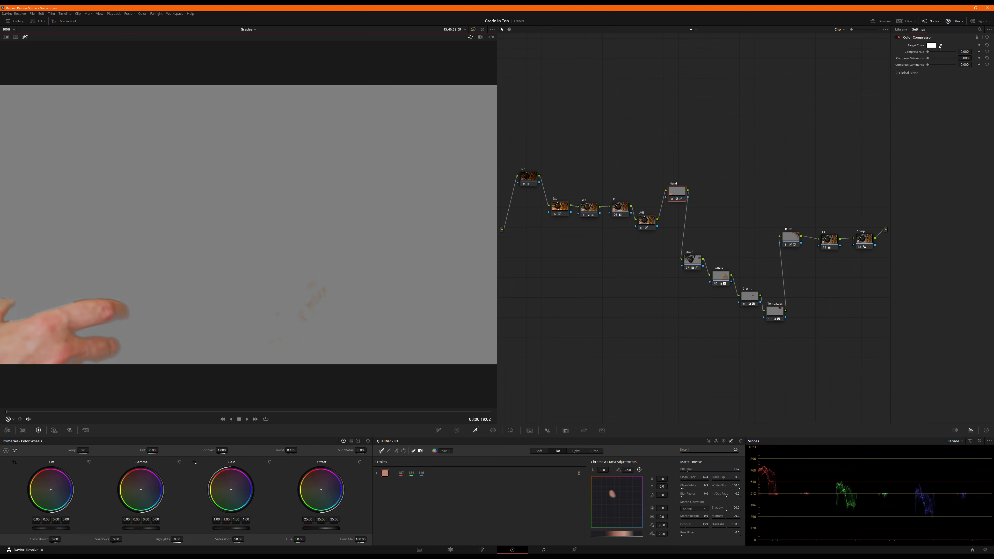
pyautogui.click(83, 315)
pyautogui.moveTo(945, 54); pyautogui.dragTo(969, 56)
pyautogui.click(945, 58)
pyautogui.moveTo(941, 54); pyautogui.dragTo(940, 61)
# Shift the hand's offset slightly away from red using the vectorscope, and restore the parade scope and the unhighlighted image.
pyautogui.click(954, 440)
pyautogui.click(957, 463)
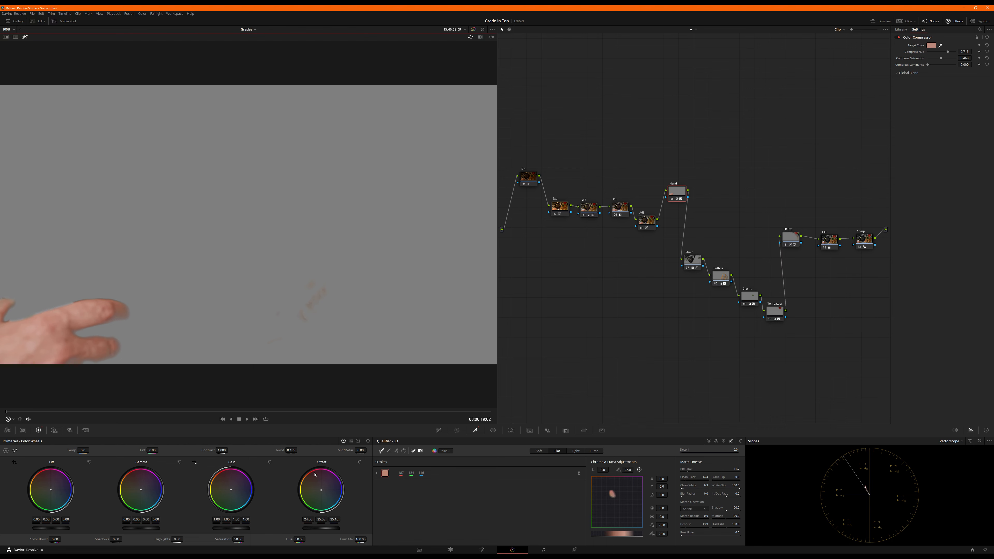
pyautogui.click(954, 440)
pyautogui.click(951, 451)
pyautogui.hotkey('shift', 'h')
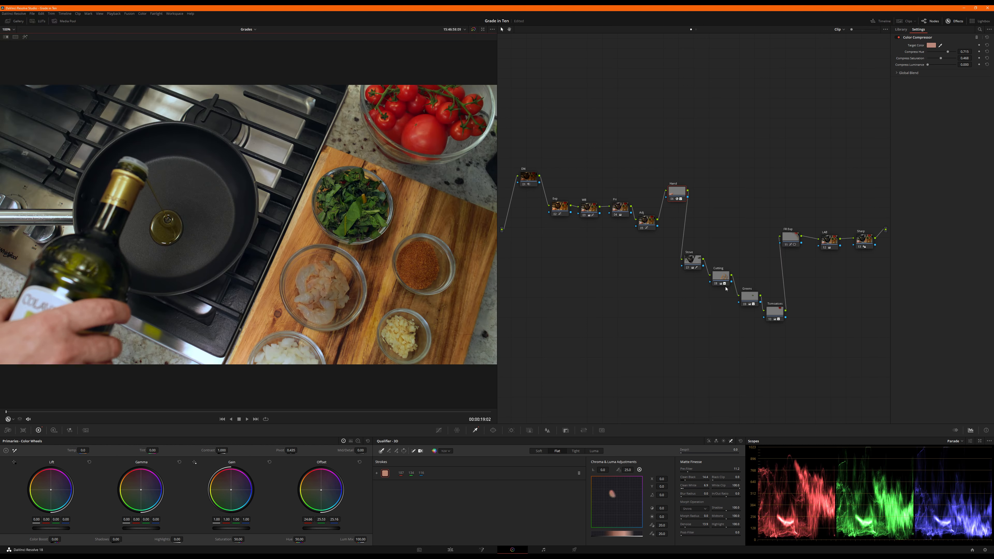
# Toggle the Hand node off and on to compare the skin correction, and examine the graded shot in an enlarged viewer.
pyautogui.moveTo(675, 192); pyautogui.dragTo(675, 194)
pyautogui.hotkey('ctrl', 'd')
pyautogui.hotkey('ctrl', 'd')
pyautogui.moveTo(681, 196); pyautogui.dragTo(679, 197)
pyautogui.moveTo(688, 261); pyautogui.dragTo(689, 258)
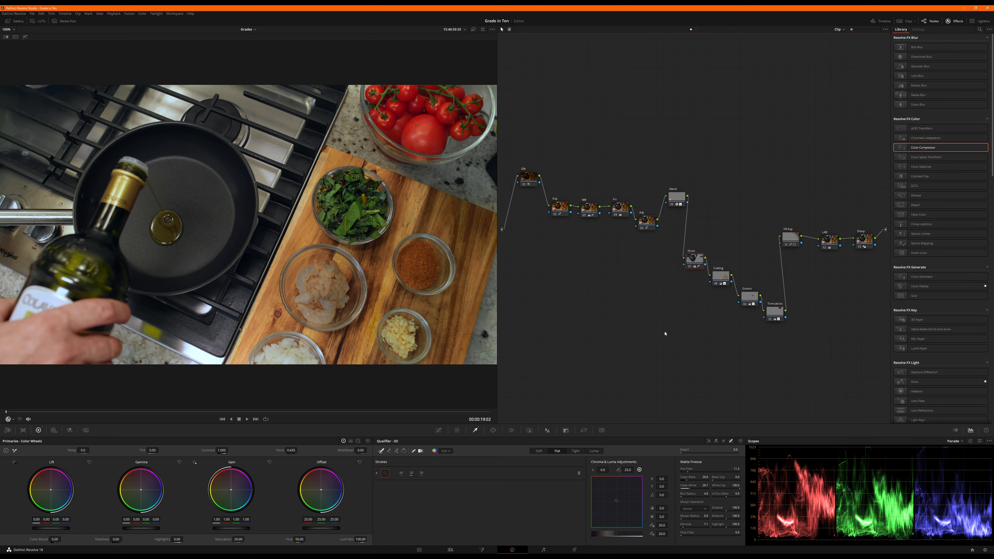
pyautogui.click(483, 30)
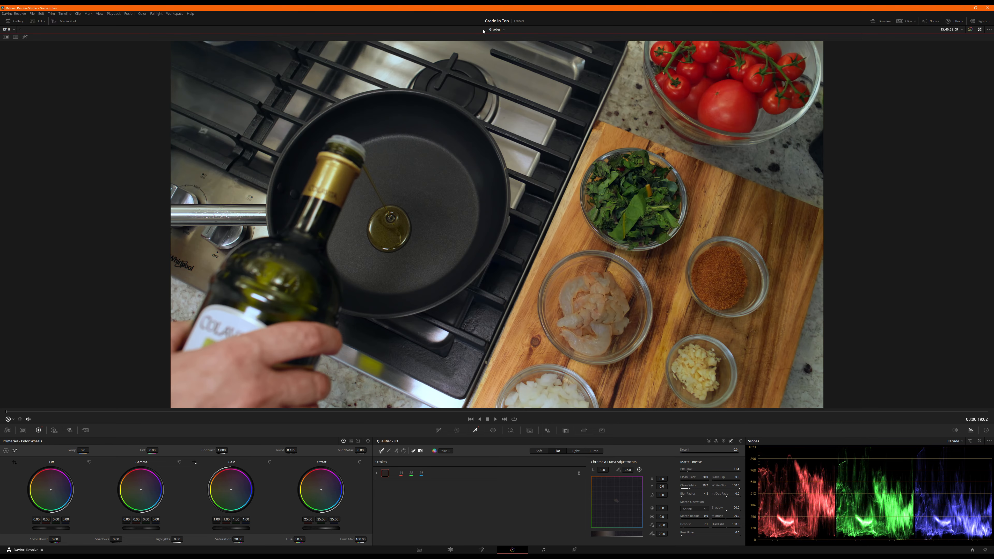